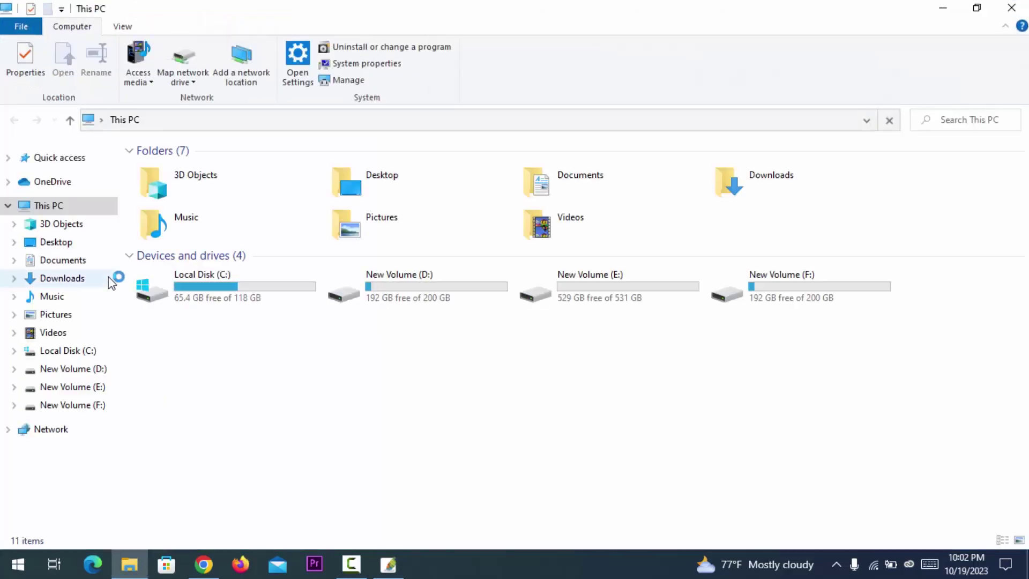
Try to open the image 139183 from the Downloads folder in Photoshop
left_click(62, 278)
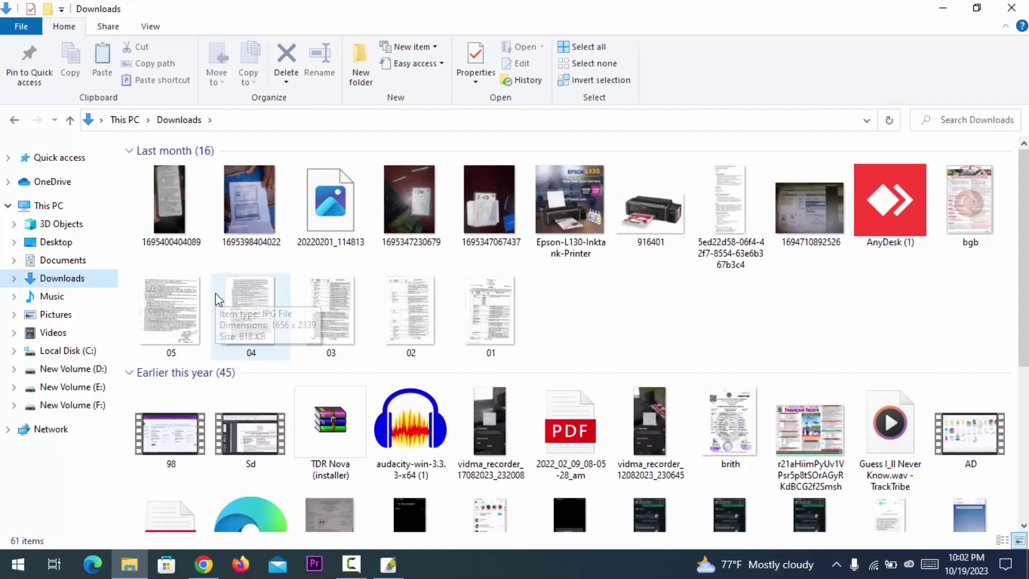
scroll(217, 300, "down", 6)
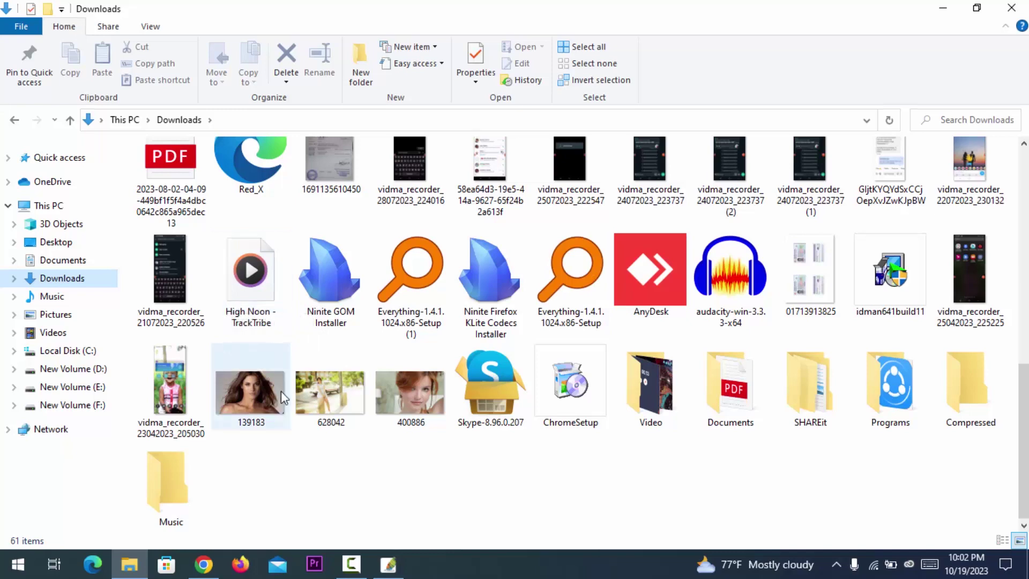
scroll(572, 485, "up", 5)
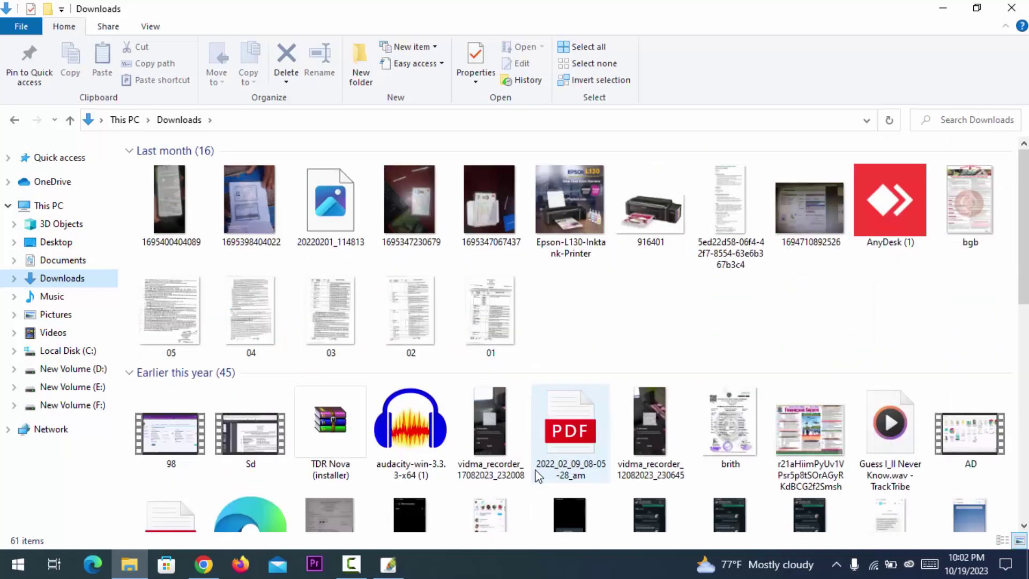
scroll(539, 476, "down", 3)
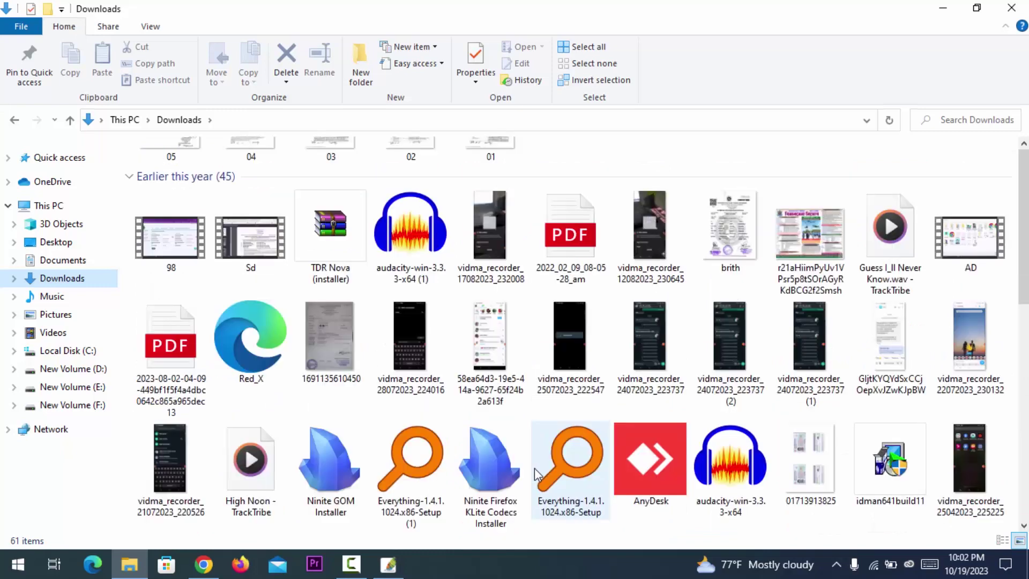
scroll(538, 474, "down", 3)
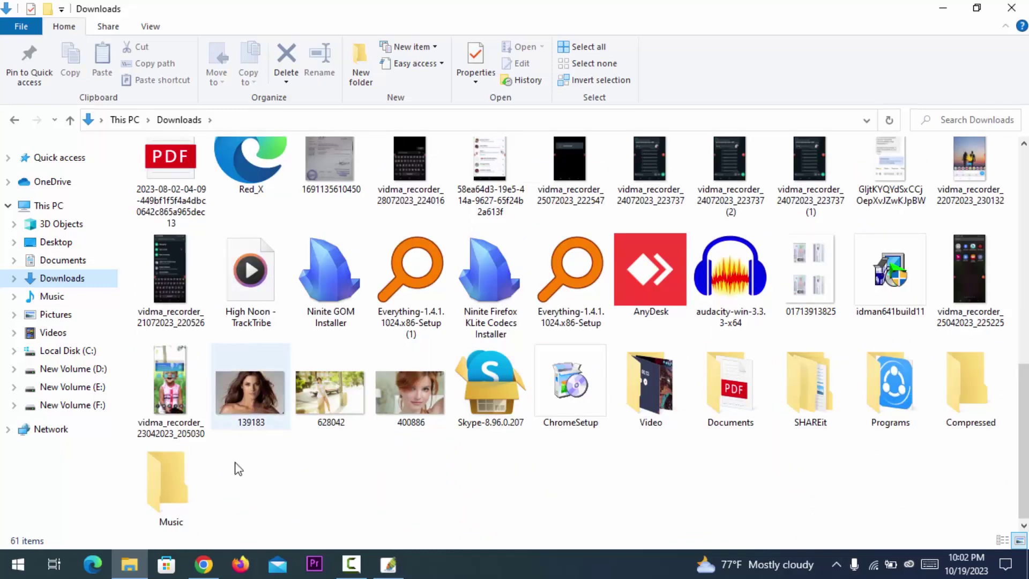
left_click(244, 405)
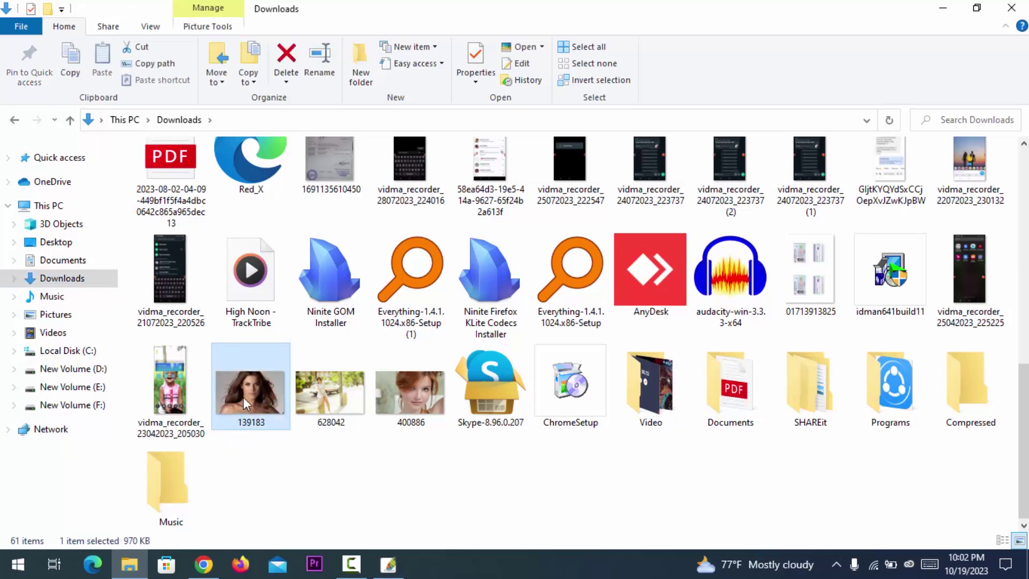
left_click_drag(248, 388, 391, 572)
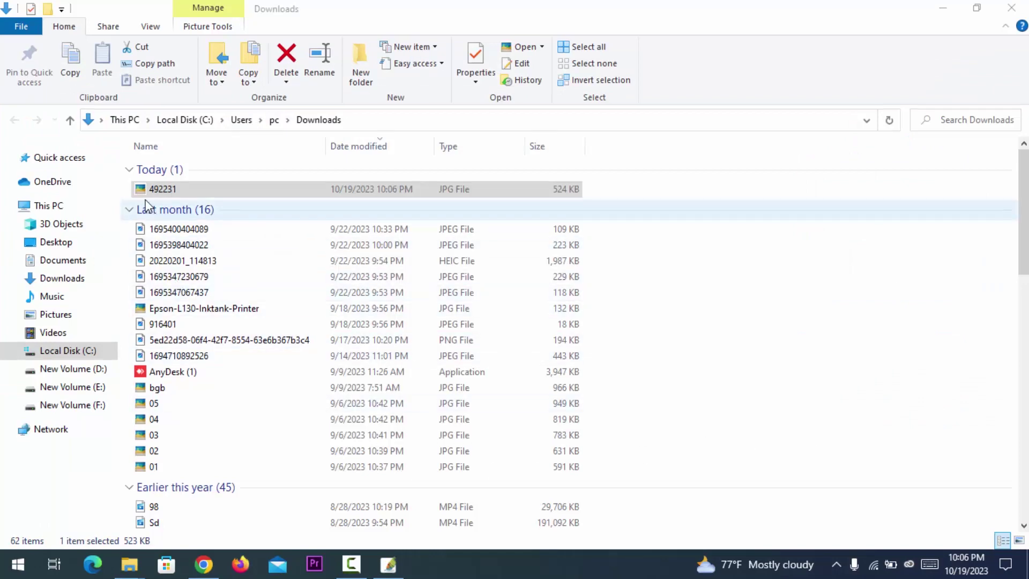
Open the portrait image 492231 from the Downloads folder in Photoshop
left_click_drag(150, 192, 407, 304)
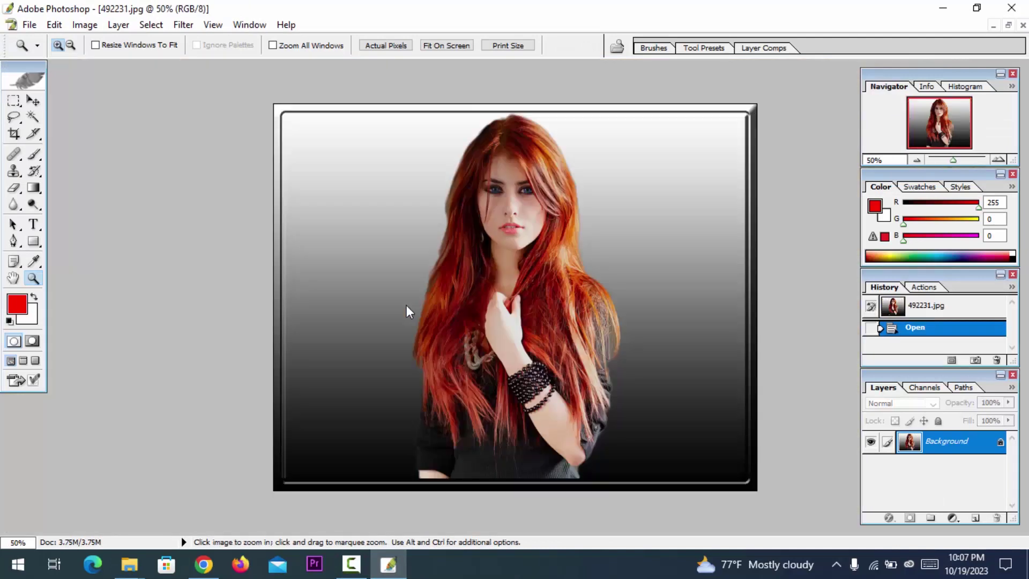
Set the Crop tool to a width of 1.5 in, a height of 1.9 in and a resolution of 300 pixels/inch
left_click(501, 177)
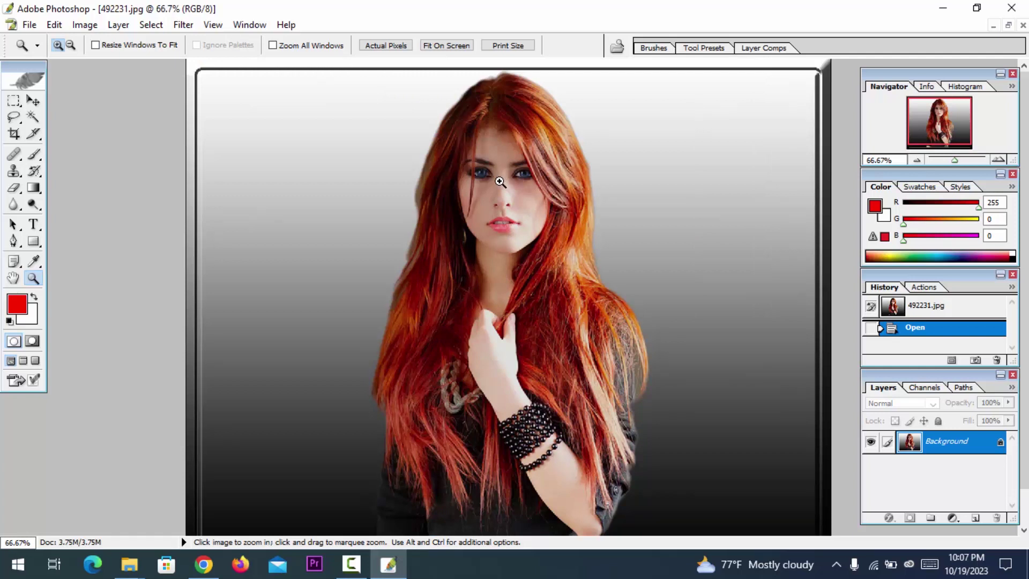
key("c")
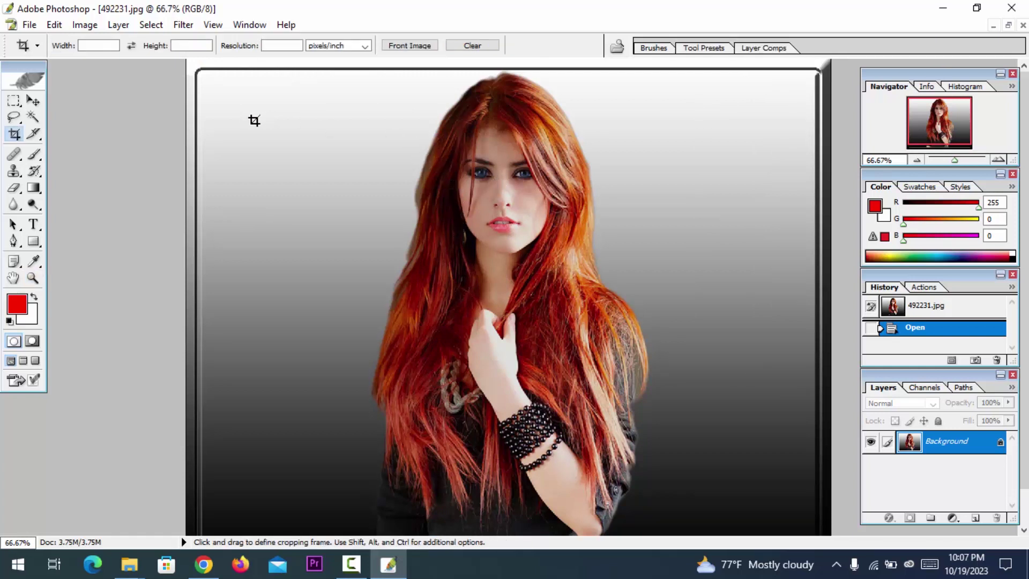
left_click_drag(388, 81, 615, 366)
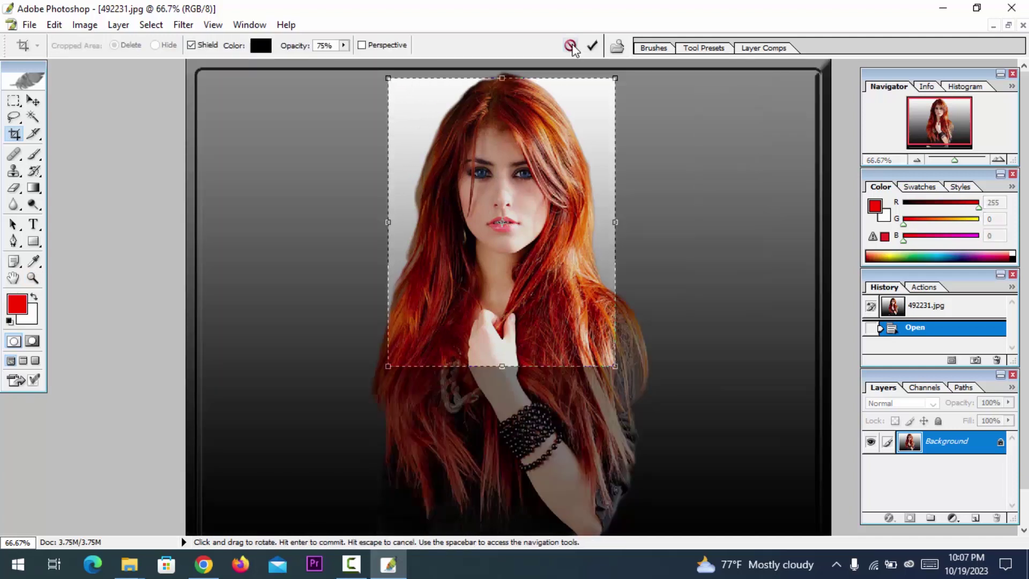
key("Escape")
left_click(111, 46)
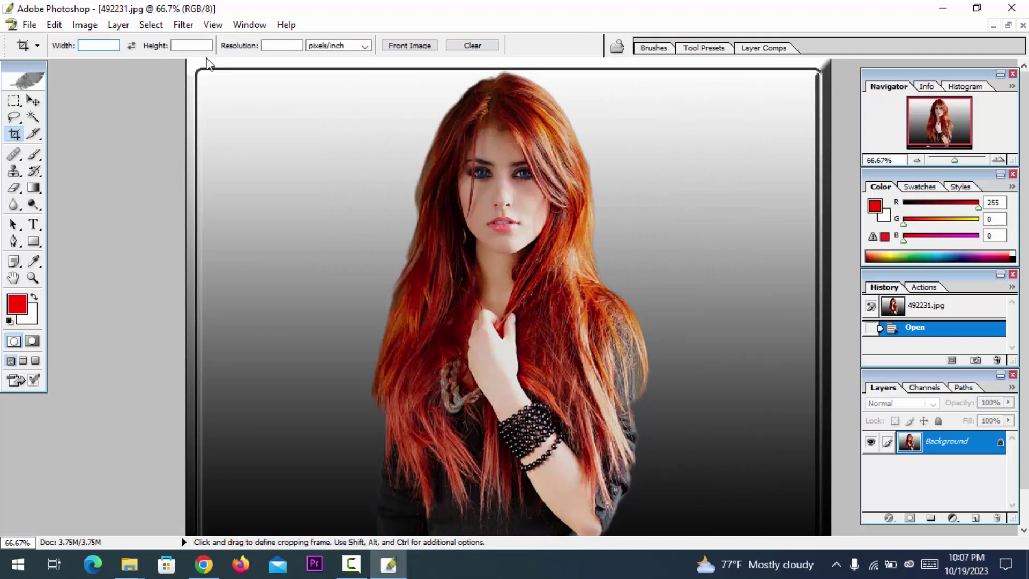
type("1")
type(".2")
type("5")
type("1.5")
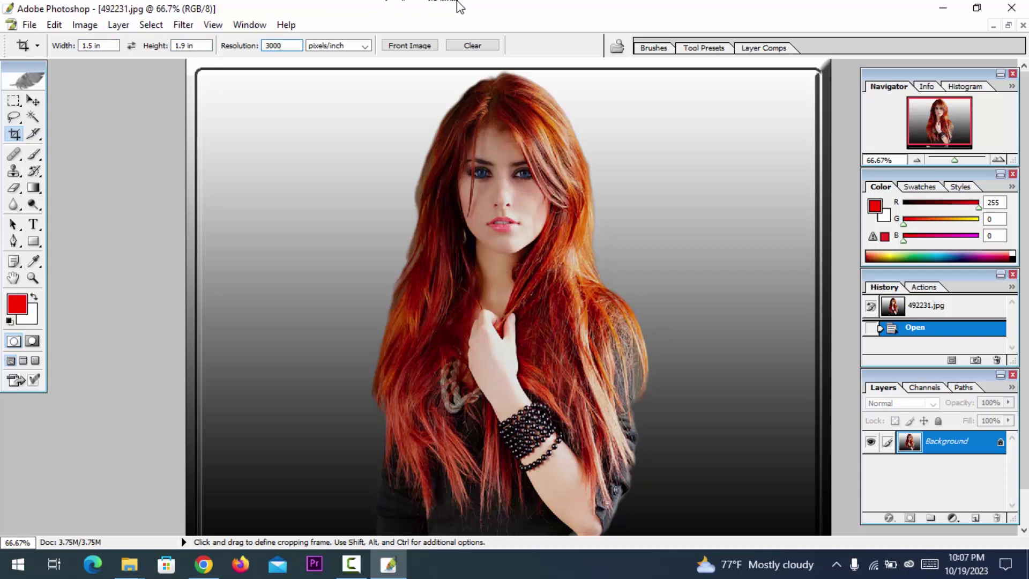
key("BackSpace")
Crop the photo to a frame around the woman's head and upper body, with a little space above the hair
left_click_drag(366, 78, 641, 413)
left_click_drag(587, 86, 590, 82)
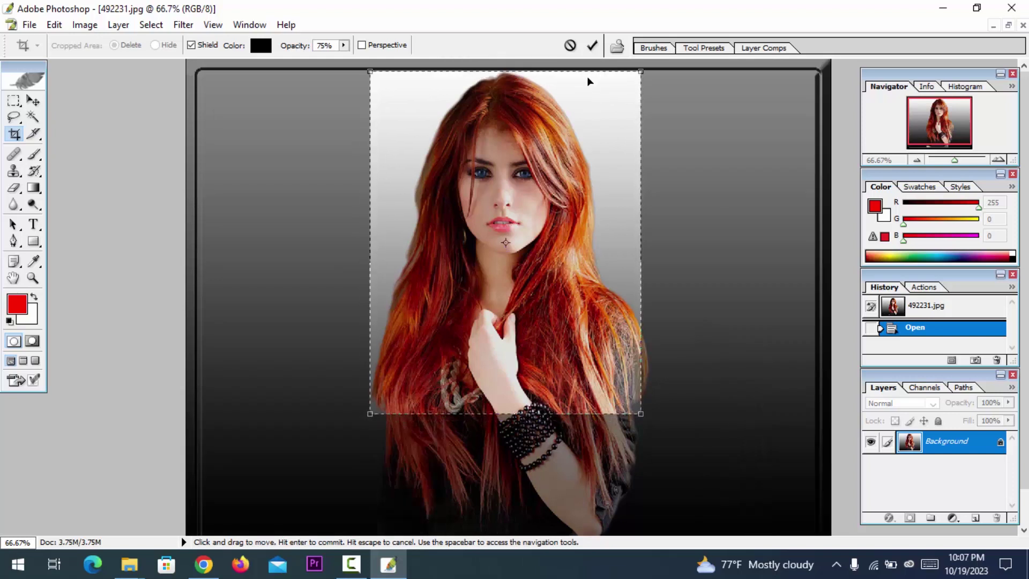
left_click(592, 45)
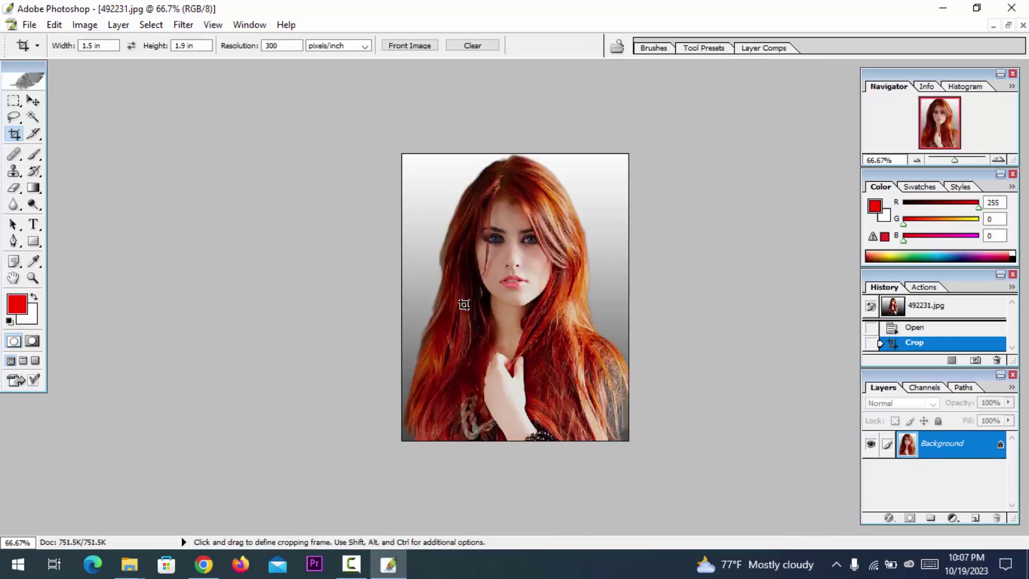
left_click(33, 278)
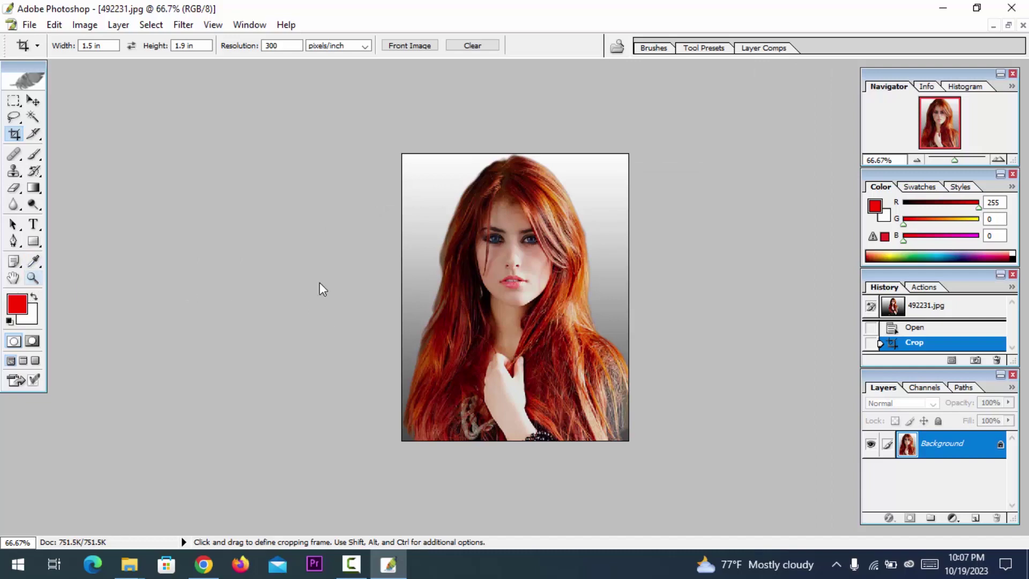
left_click(530, 272)
left_click(530, 273)
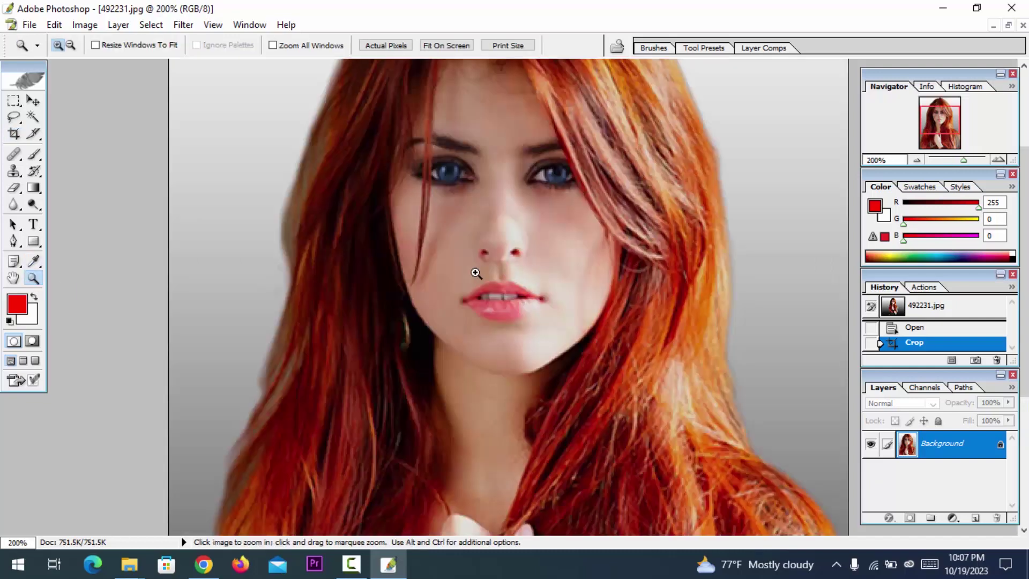
left_click(419, 280, "alt")
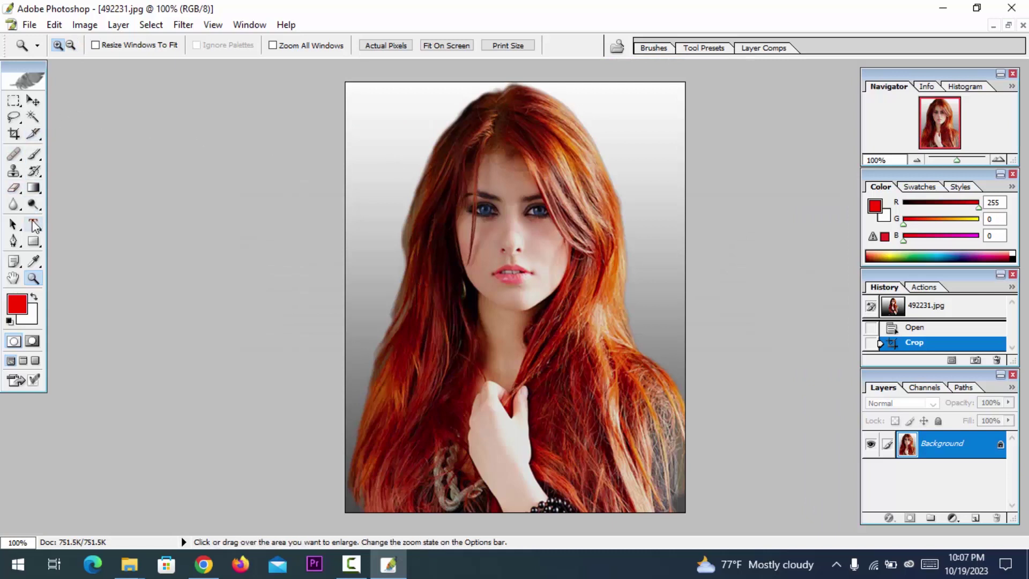
left_click(14, 241)
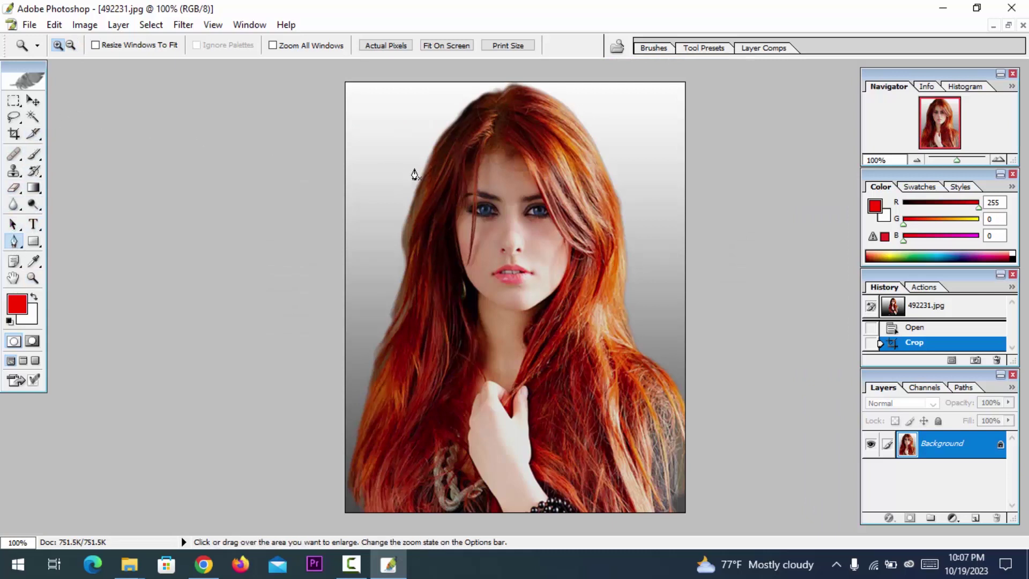
left_click(470, 103)
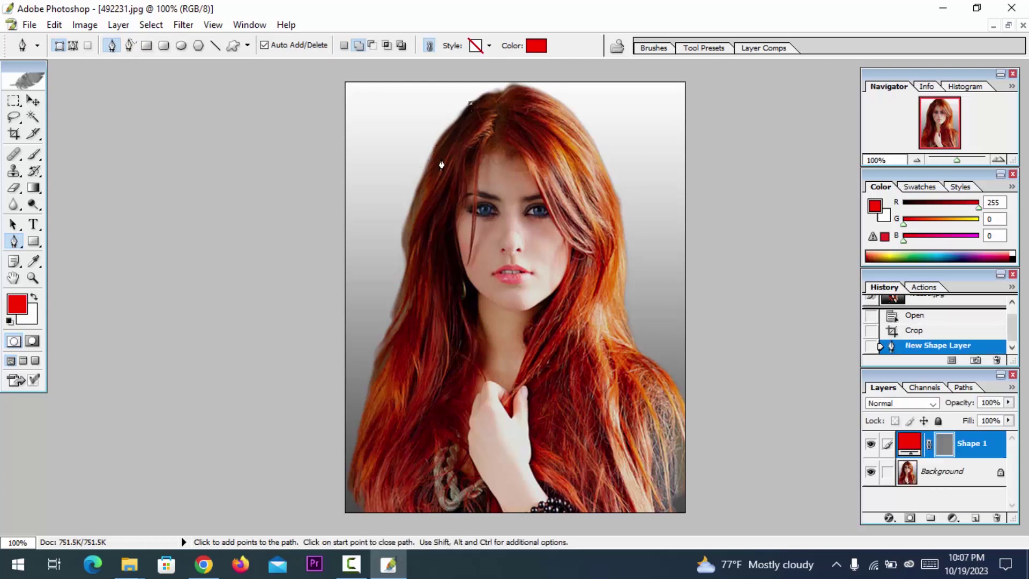
left_click_drag(429, 168, 407, 219)
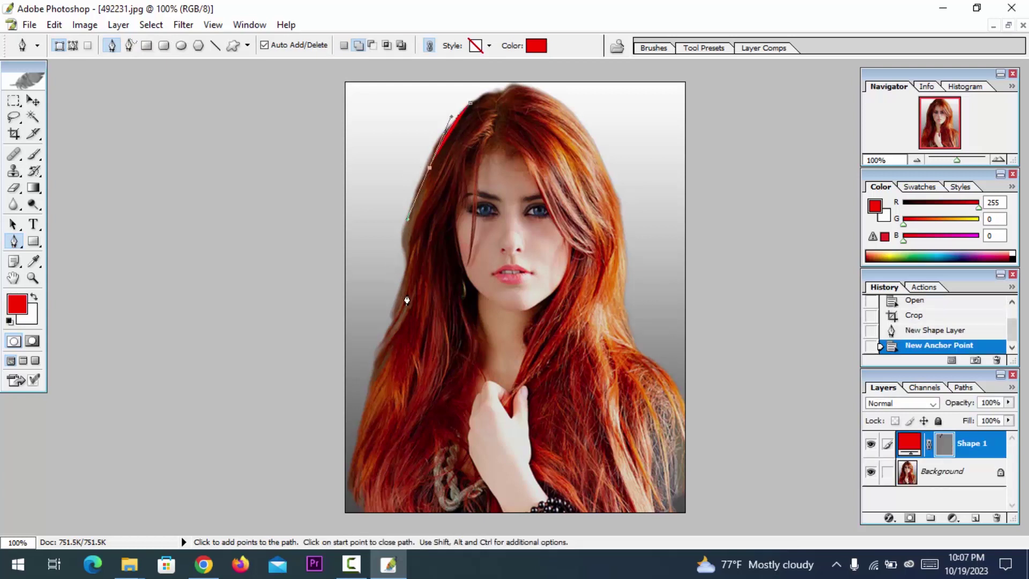
left_click_drag(406, 295, 401, 321)
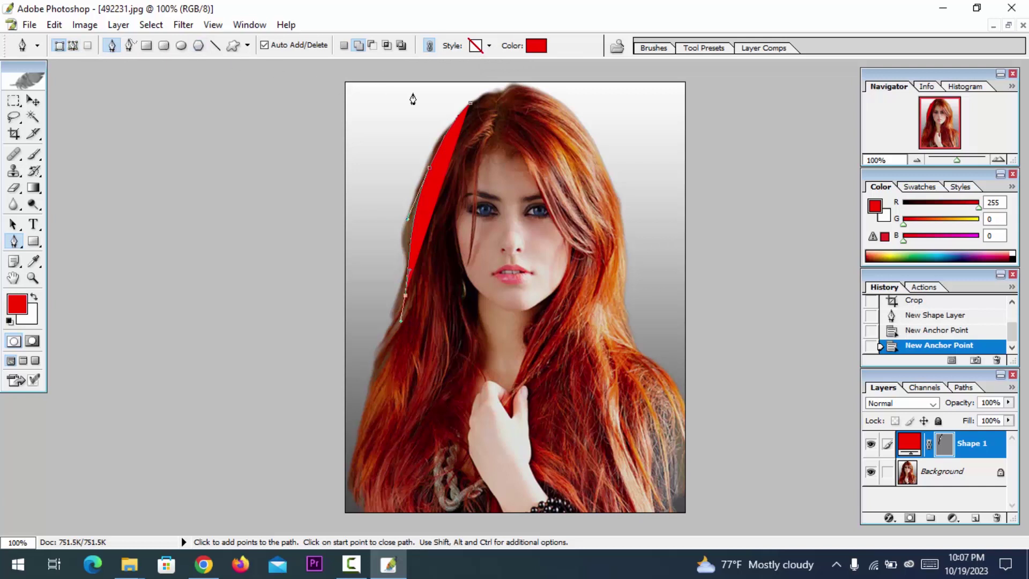
key("ctrl+alt+z")
key("ctrl+alt+z")
key("ctrl+alt+z")
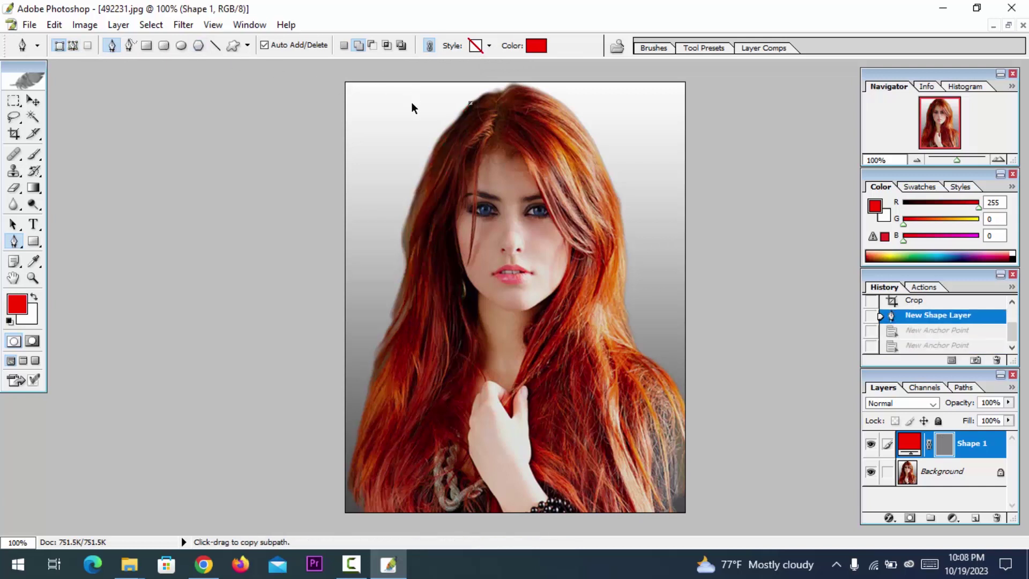
Trace the background beside the hair on the image's left side with the Pen tool in Paths mode, and convert the closed path to a selection
left_click(73, 45)
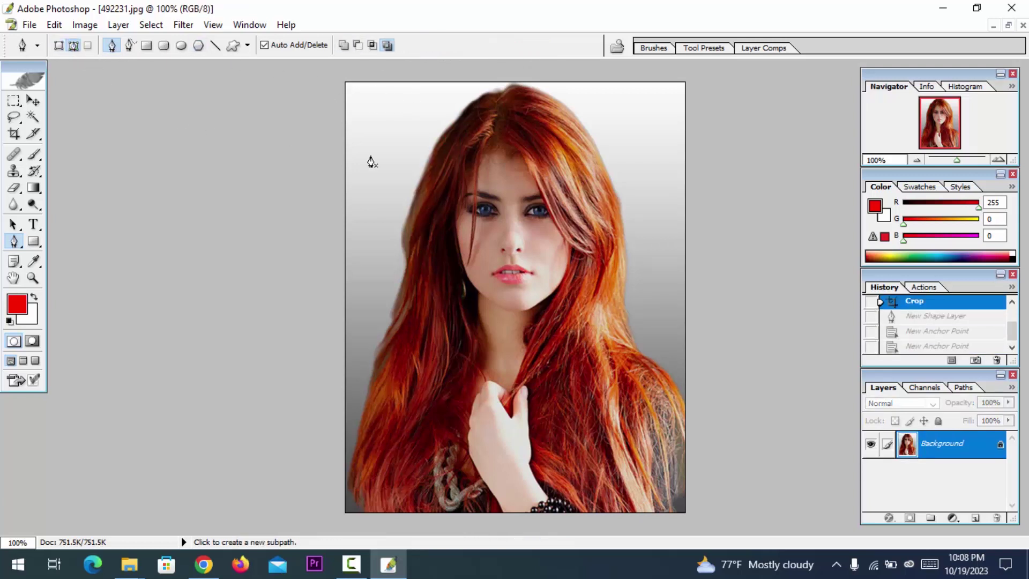
left_click(471, 109)
left_click_drag(423, 188, 413, 227)
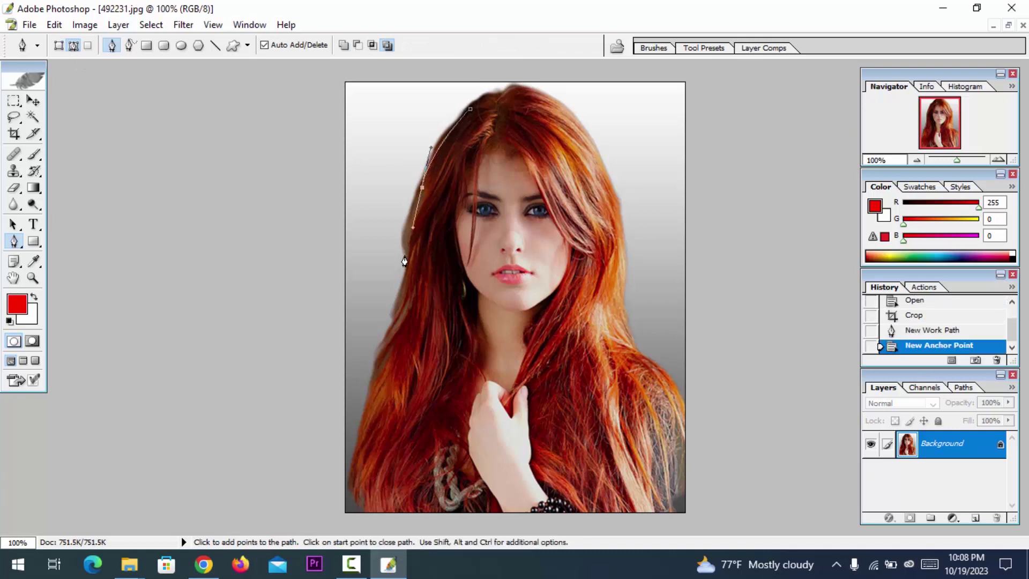
left_click_drag(405, 279, 405, 304)
left_click_drag(374, 398, 366, 421)
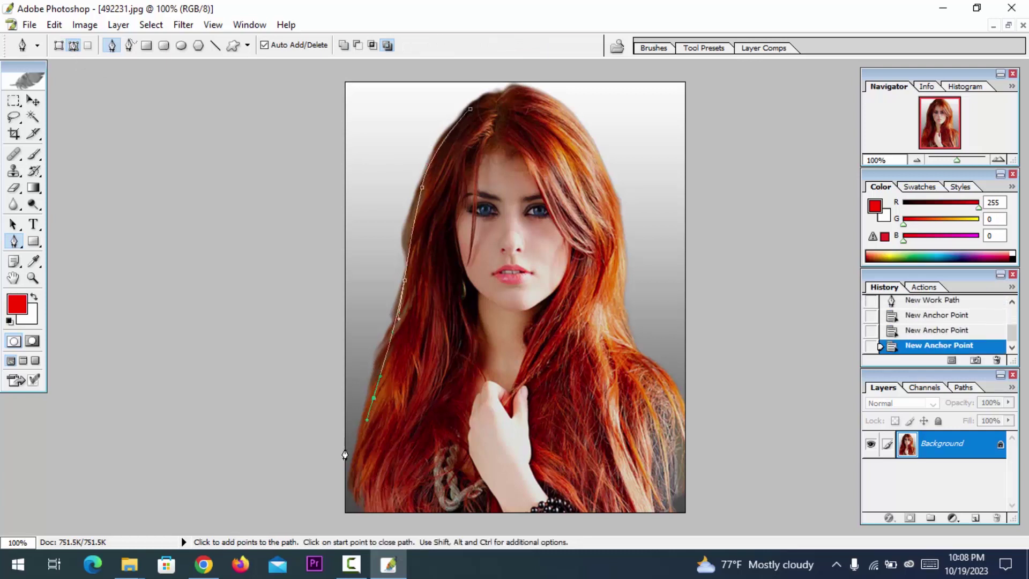
left_click_drag(352, 471, 351, 476)
left_click(310, 359)
left_click(337, 225)
left_click(382, 147)
left_click_drag(426, 116, 451, 103)
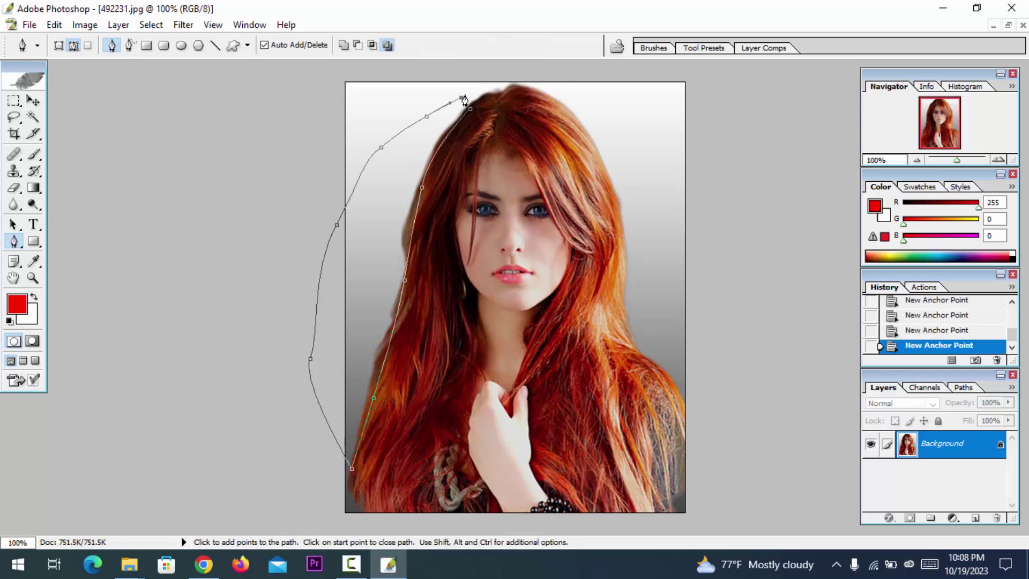
left_click(470, 109)
key("ctrl+Return")
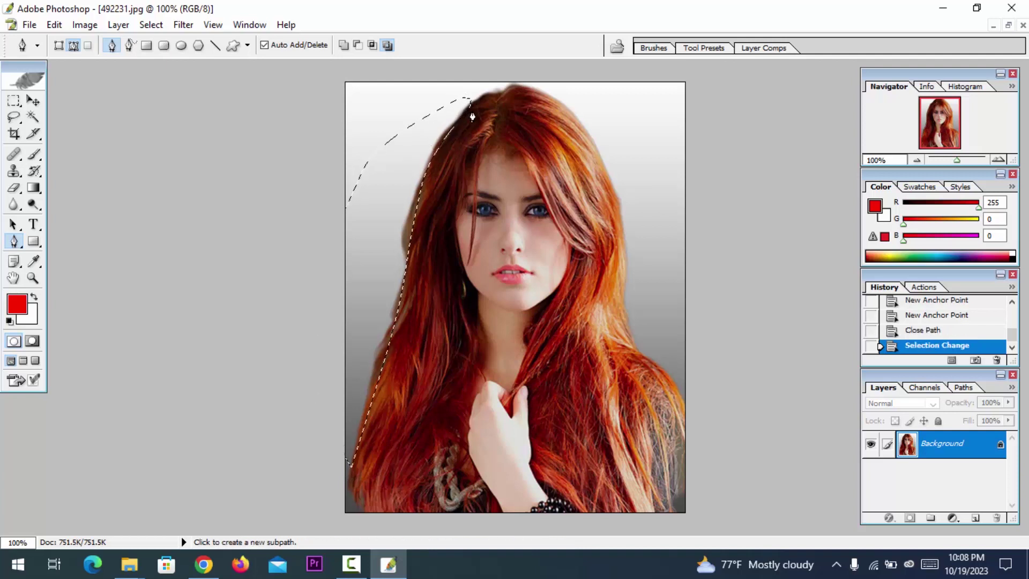
Set the background colour to a light sky blue
key("i")
left_click(27, 315)
left_click_drag(544, 317, 544, 278)
left_click(481, 194)
key("Return")
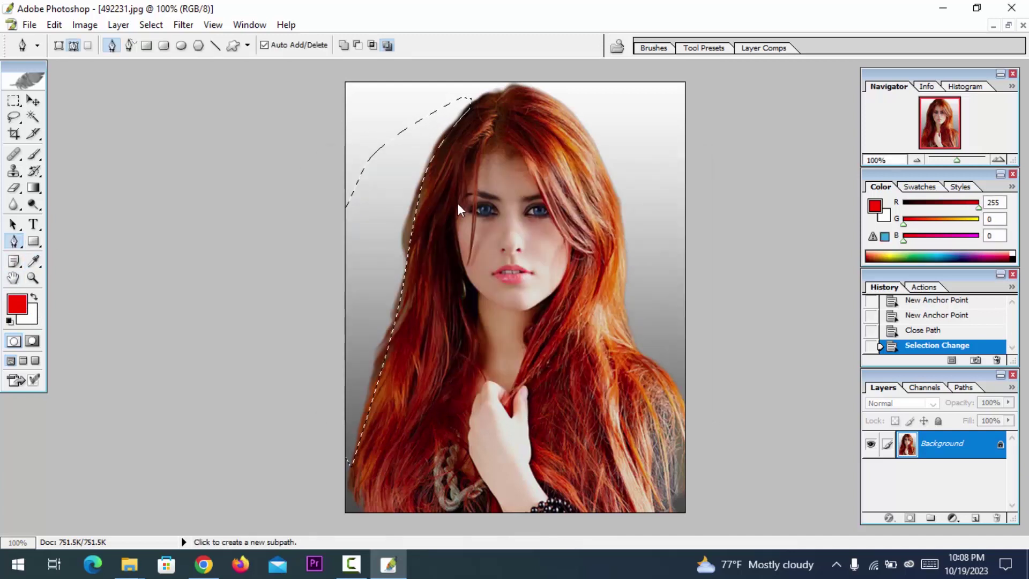
Clear the selected area beside the hair to the blue background colour and remove the selection
key("Delete")
key("Delete")
key("Delete")
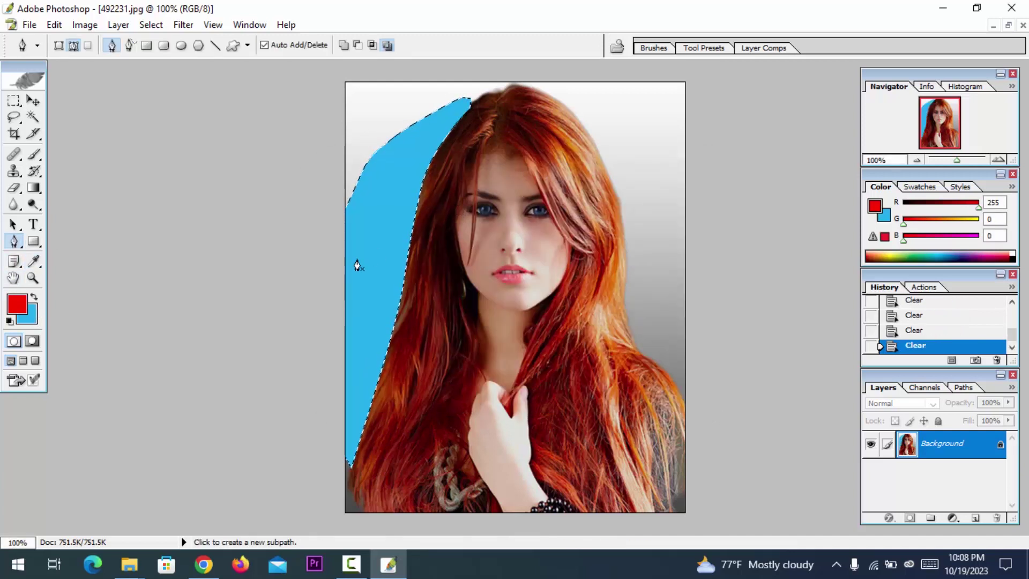
key("ctrl+d")
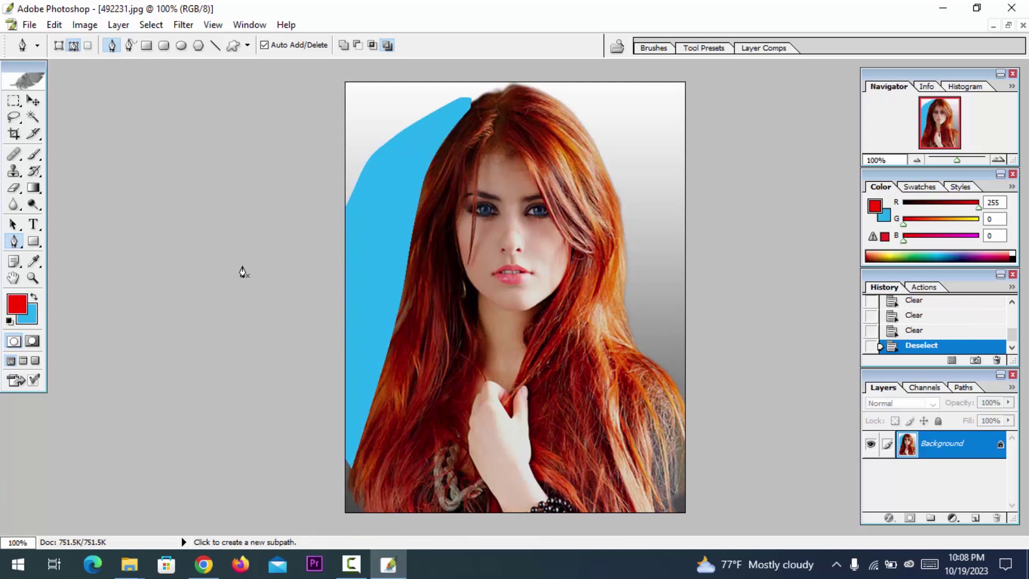
left_click(32, 278)
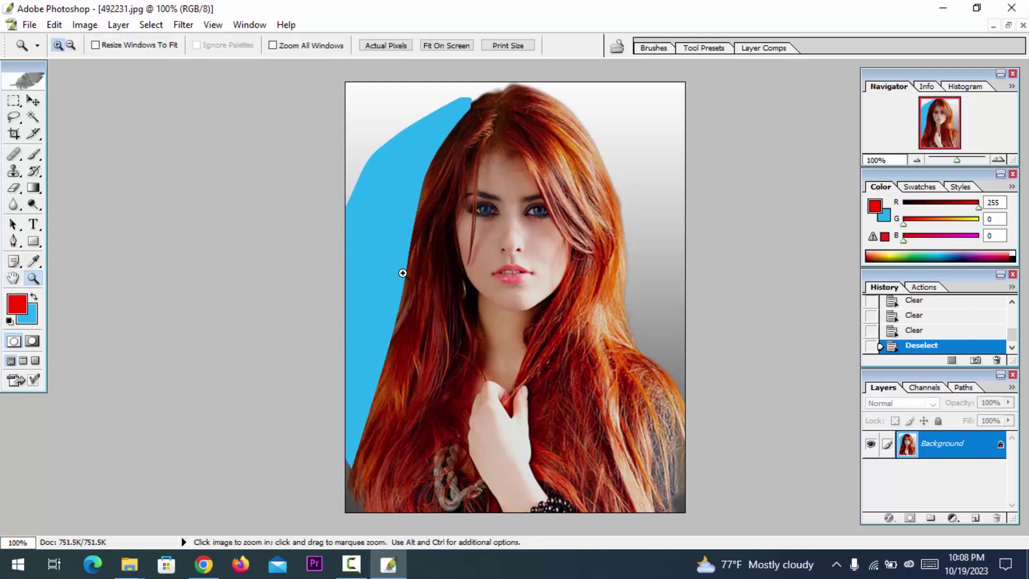
left_click(403, 274)
scroll(388, 285, "up", 3)
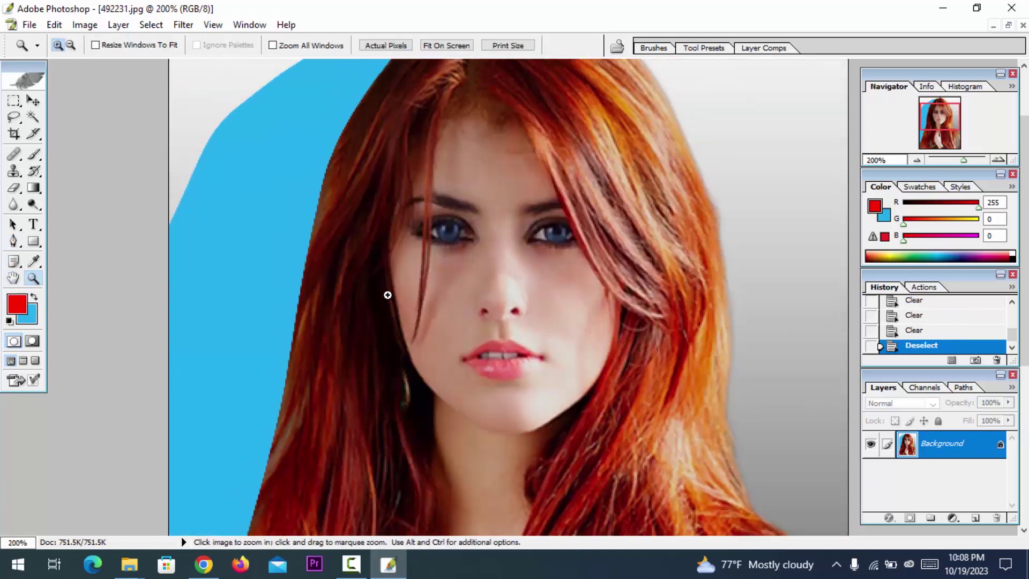
left_click(423, 291, "alt")
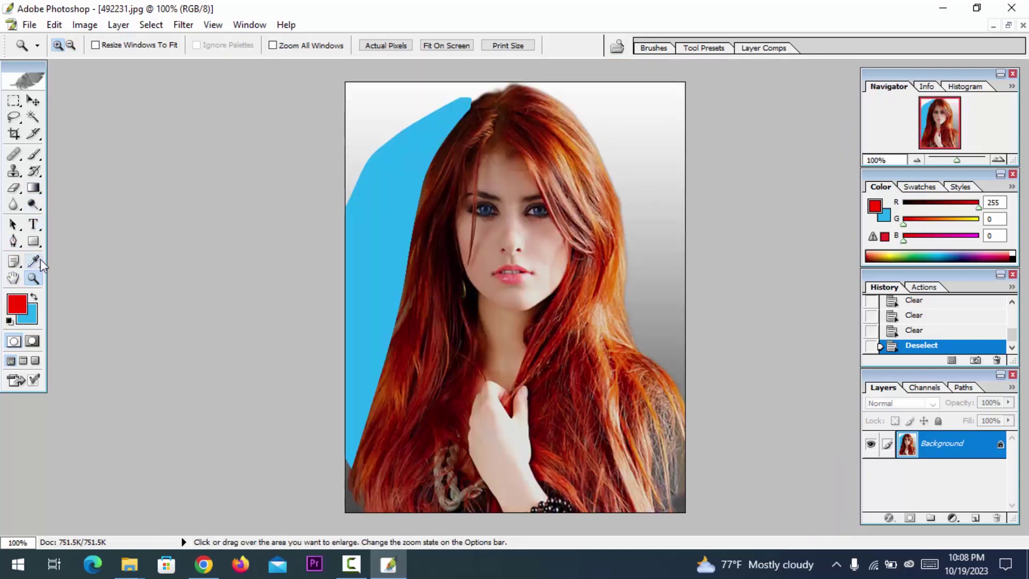
Trace the grey background beside the hair on the image's right side with the Pen tool and convert the closed path to a selection
key("p")
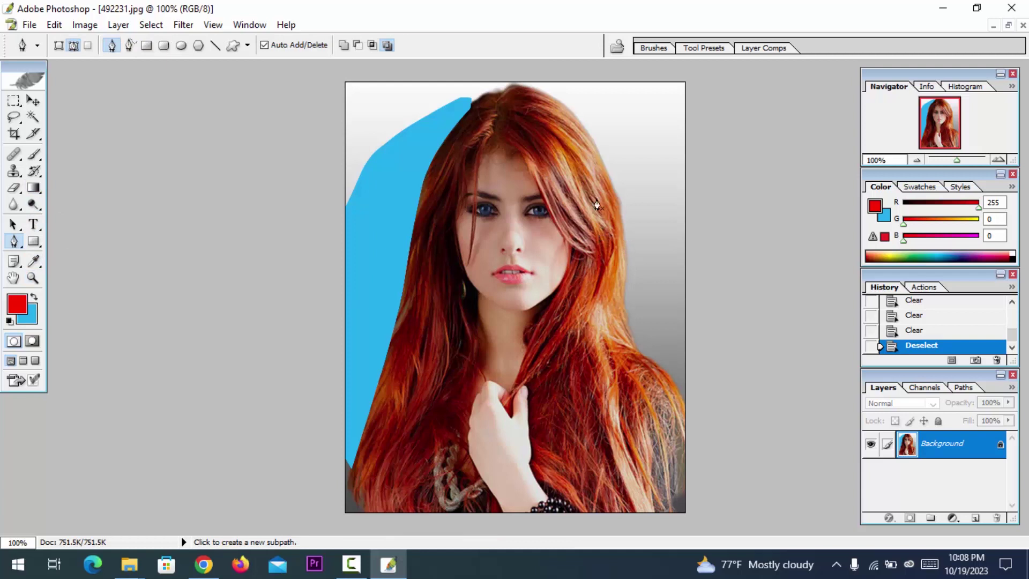
left_click(574, 118)
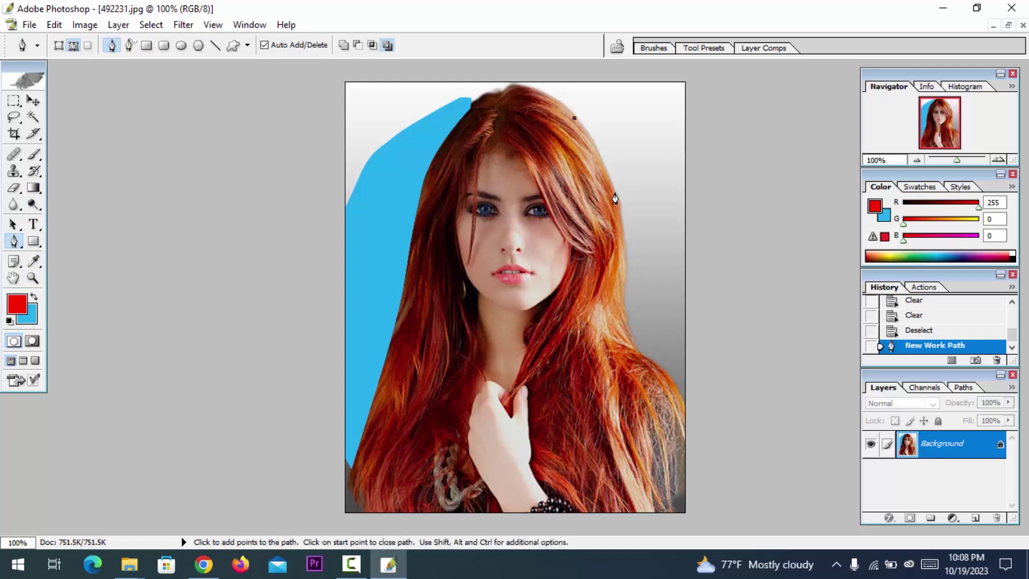
left_click_drag(615, 193, 625, 214)
left_click_drag(621, 262, 626, 282)
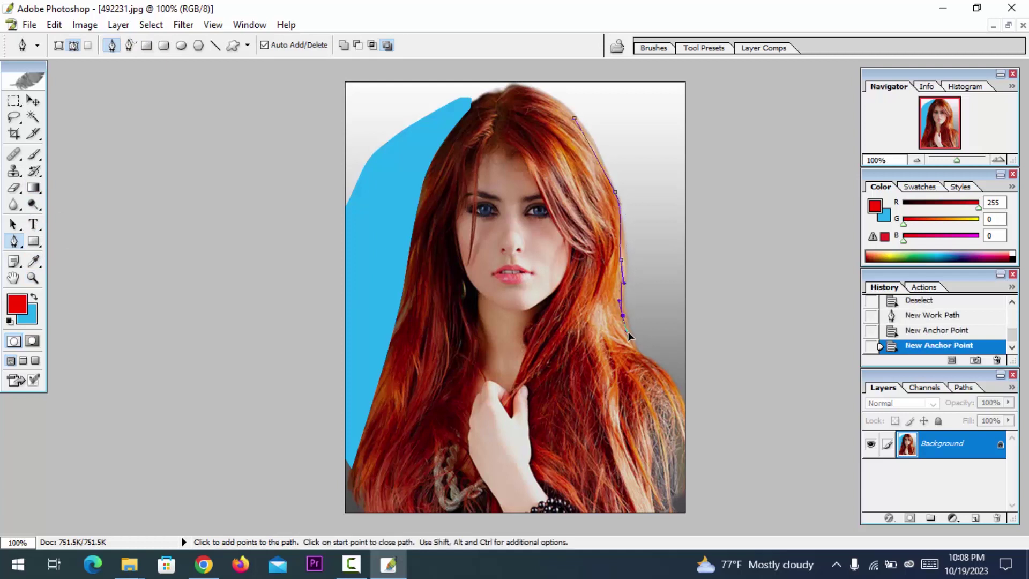
left_click_drag(628, 331, 627, 332)
left_click_drag(643, 351, 650, 359)
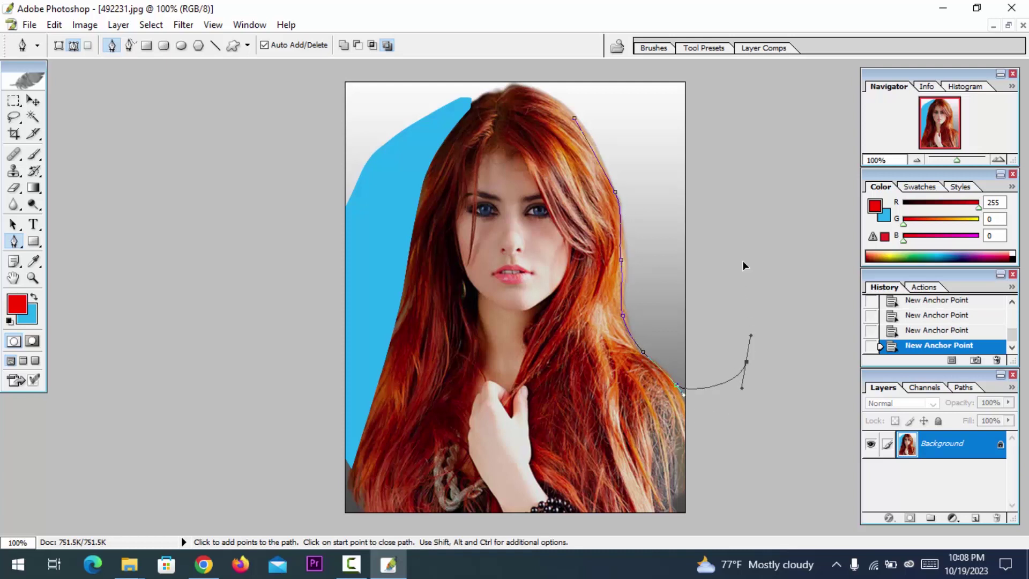
left_click_drag(575, 117, 573, 145)
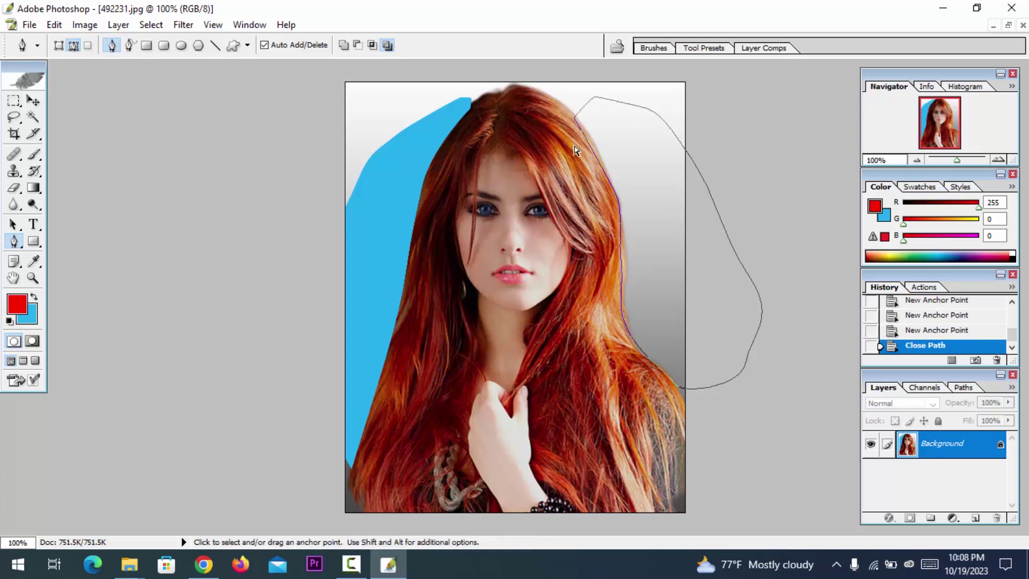
key("ctrl+Return")
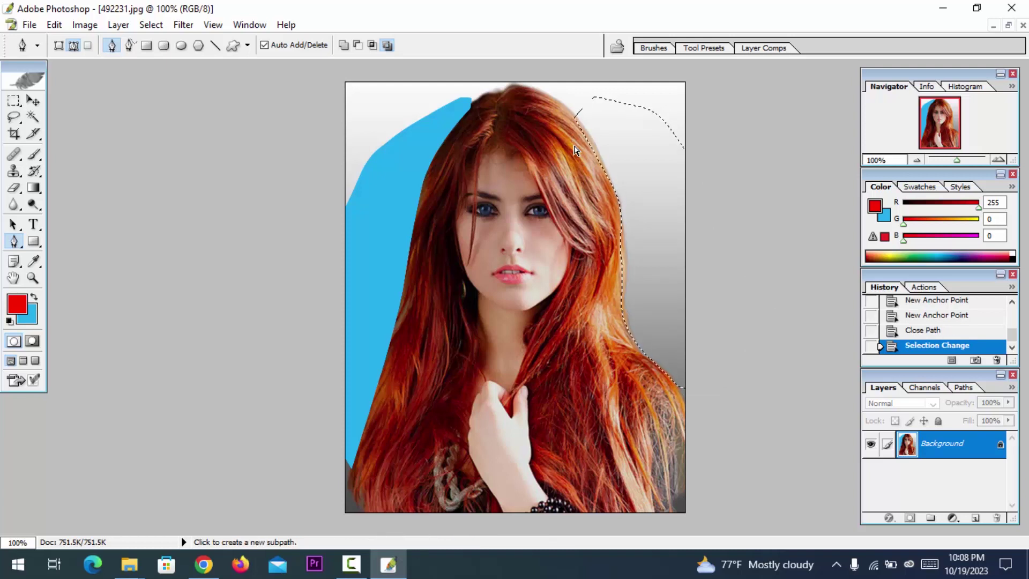
Feather the selection beside the hair with a radius of 1.2 pixels
key("ctrl+alt+d")
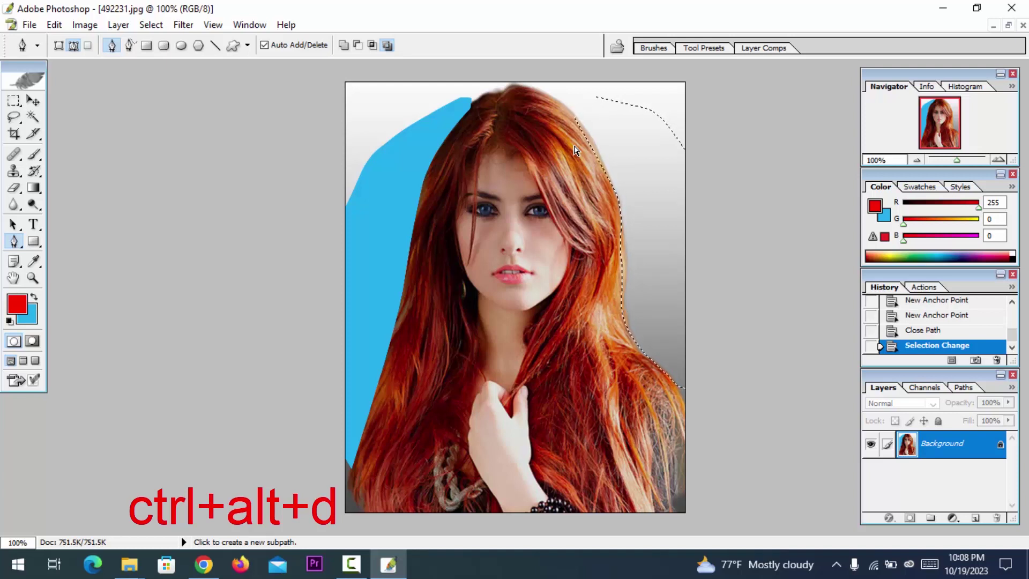
key("ctrl")
key("ctrl+alt+d")
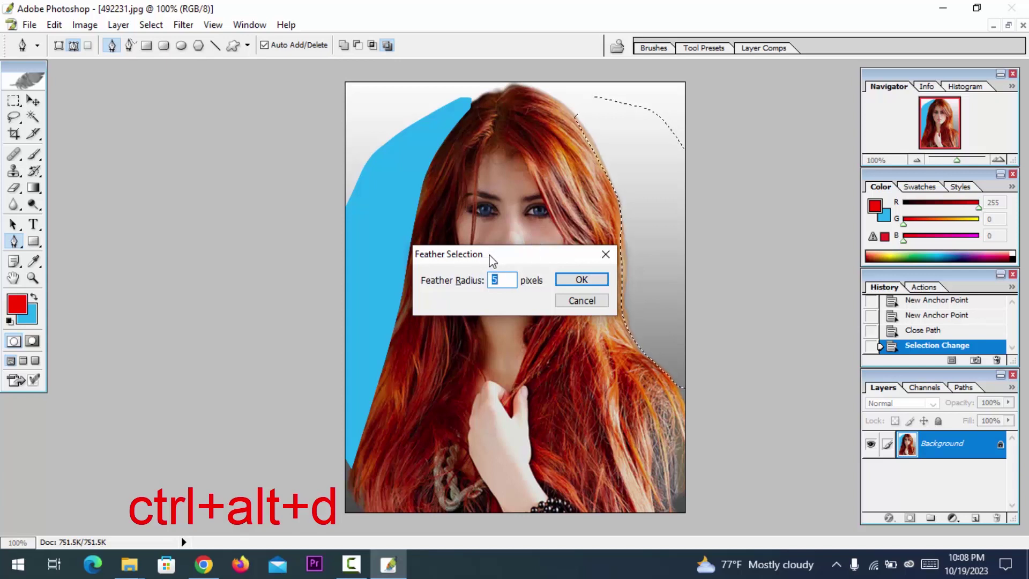
left_click_drag(491, 258, 602, 215)
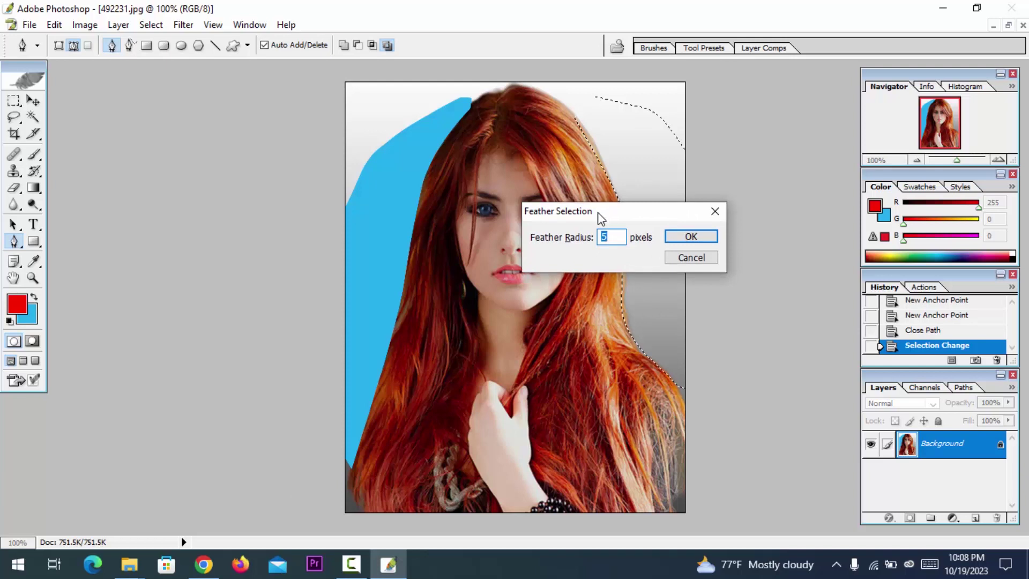
type("1.2")
key("Return")
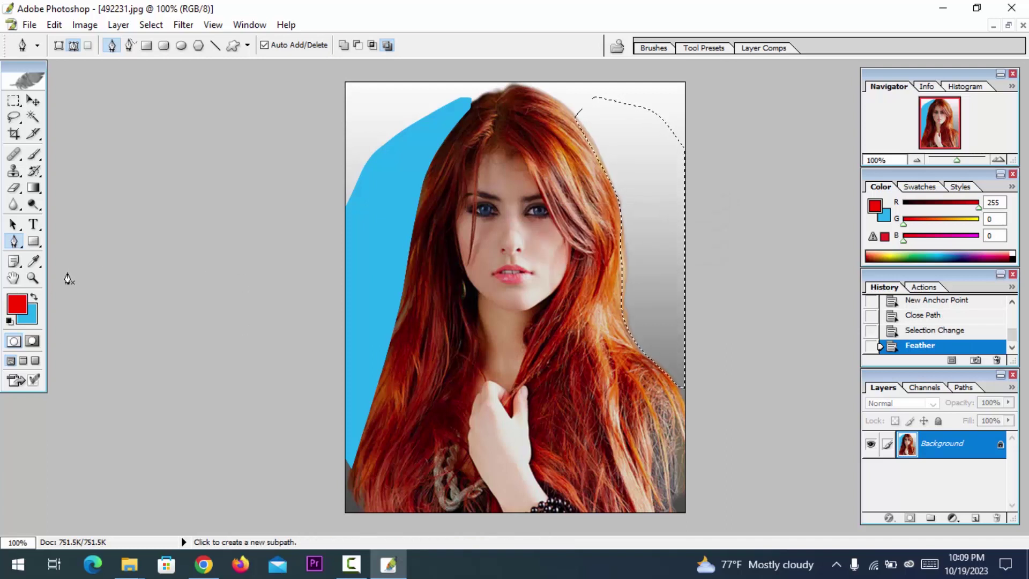
Clear the feathered area to the blue background colour, repeating until it is solid, and remove the selection
key("Delete")
key("Delete")
key("Delete")
key("Delete")
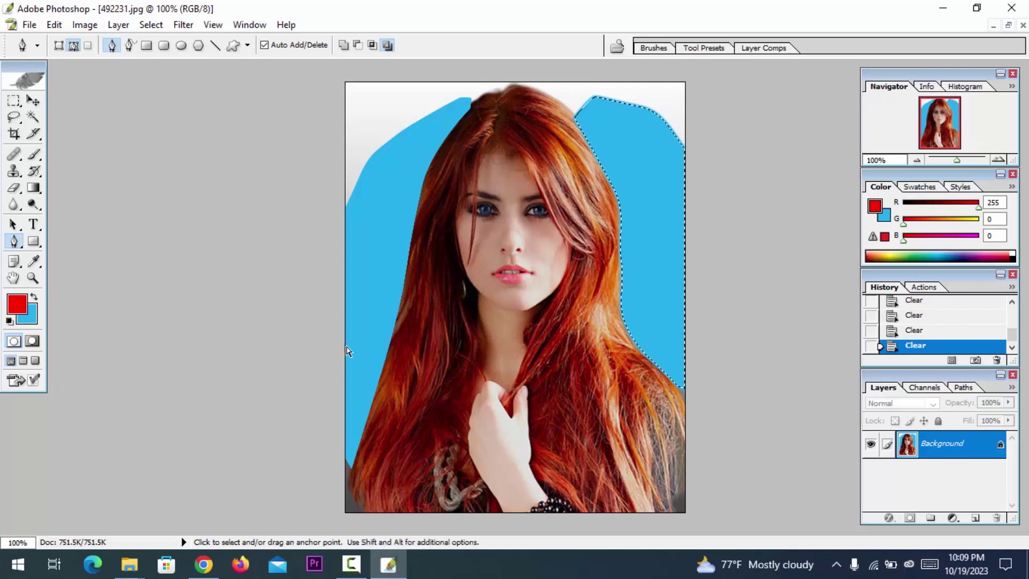
key("ctrl+d")
Examine the unfeathered hair edge on the image's left side at 300%, framing it with the Rectangular Marquee
left_click(33, 278)
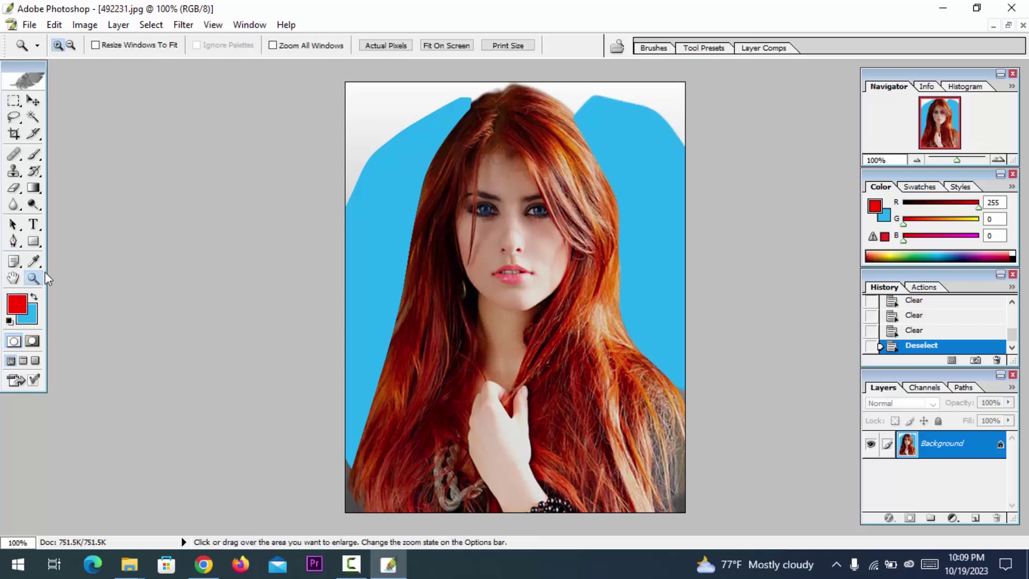
left_click(507, 284)
left_click(508, 285)
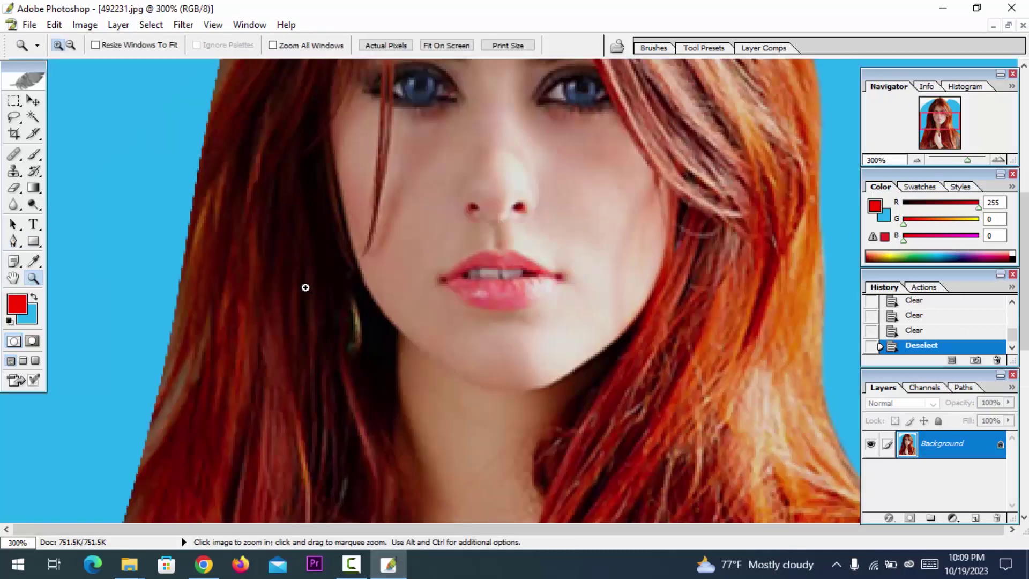
scroll(237, 287, "up", 6)
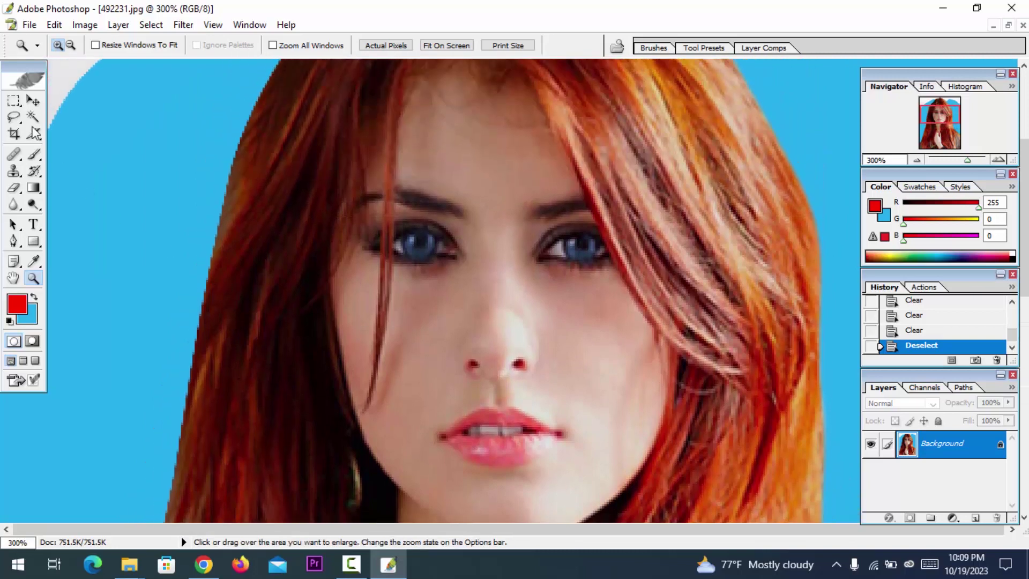
left_click(14, 100)
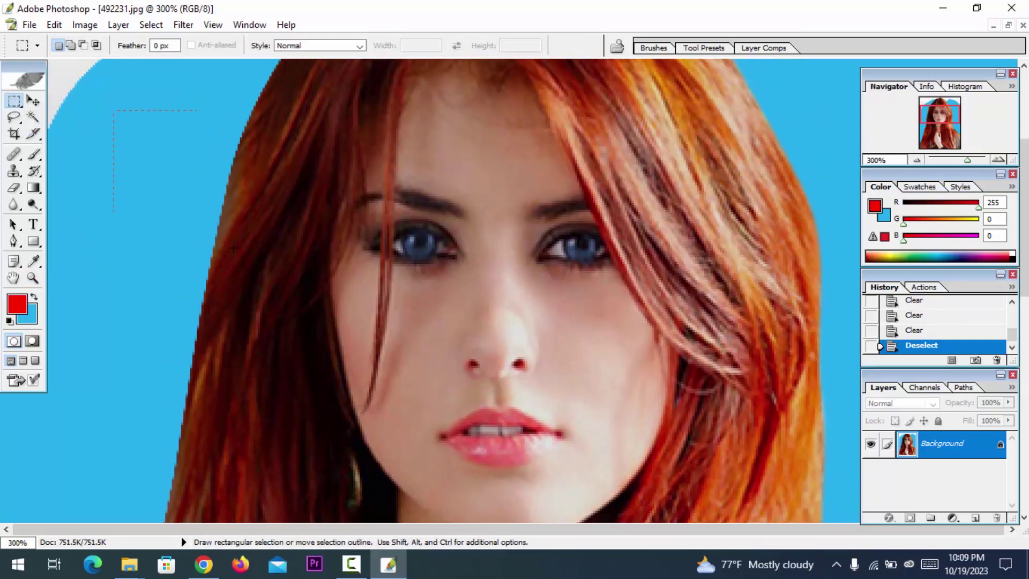
left_click_drag(276, 318, 272, 338)
left_click(151, 225)
left_click(77, 210)
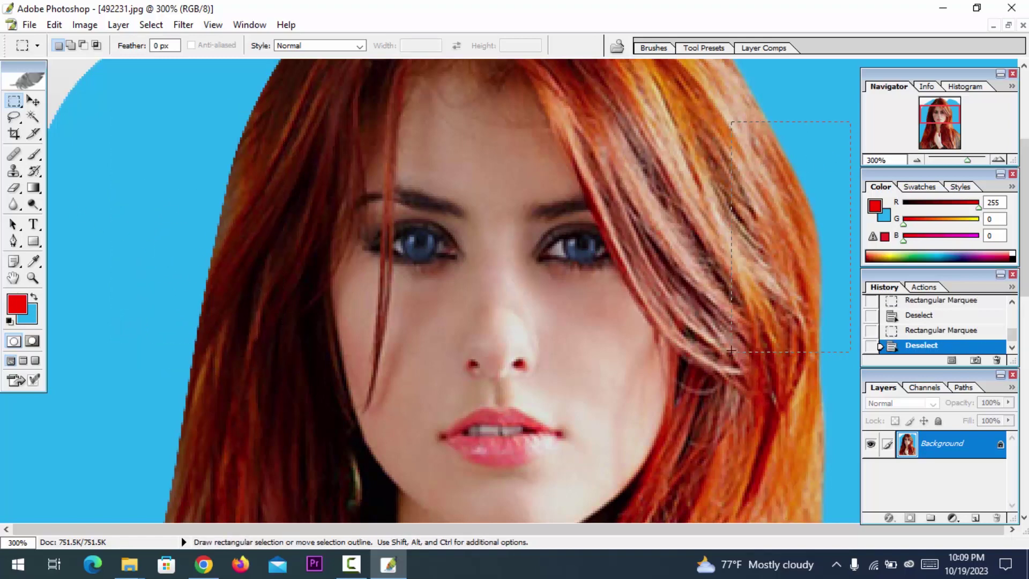
Examine the feathered hair edge on the image's right side, from the crown to eye level, framing sections with the Rectangular Marquee
left_click_drag(732, 352, 733, 352)
left_click(807, 105)
left_click_drag(742, 279, 740, 281)
left_click(809, 147)
left_click_drag(764, 295, 789, 124)
left_click(843, 130)
left_click(800, 122)
left_click_drag(777, 229, 774, 234)
scroll(821, 279, "down", 2)
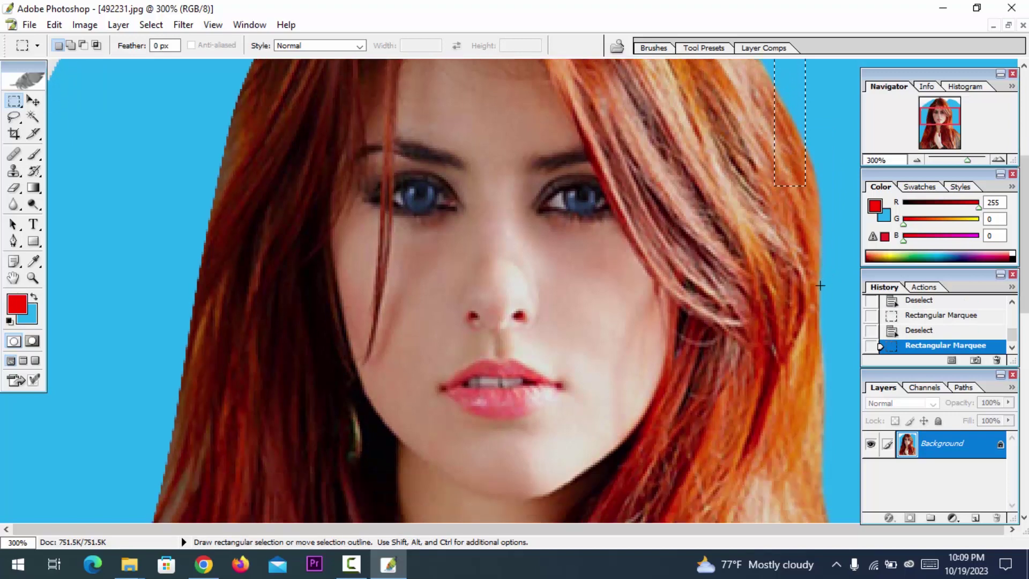
scroll(820, 286, "up", 2)
scroll(820, 288, "up", 3)
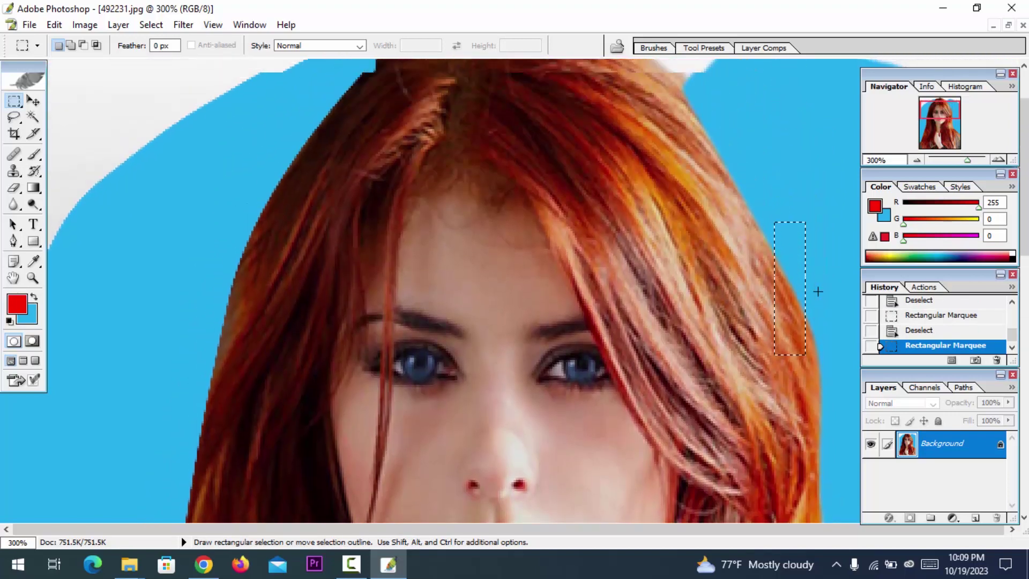
left_click(726, 140)
left_click_drag(683, 207, 683, 208)
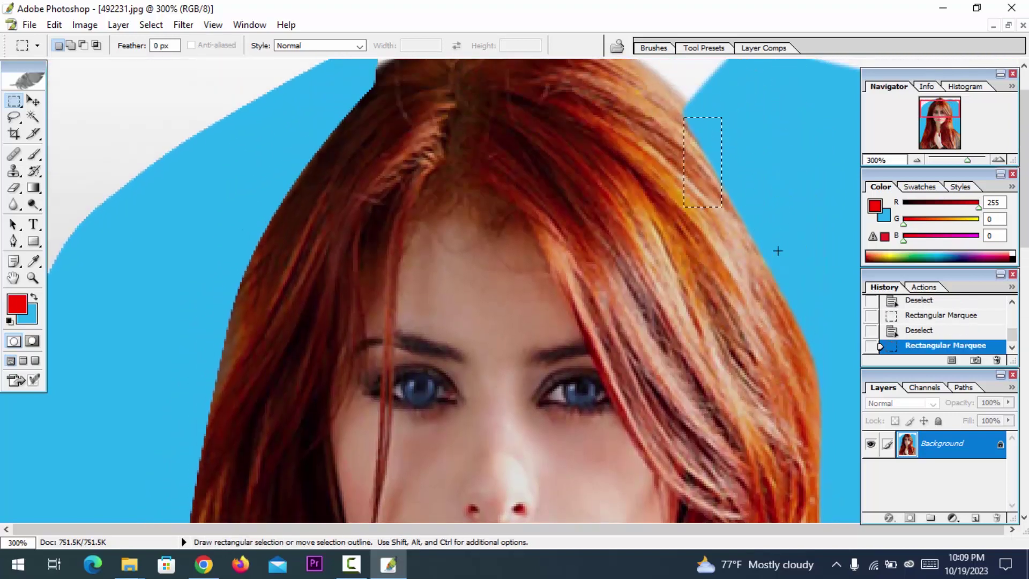
scroll(776, 250, "down", 1)
left_click(797, 193)
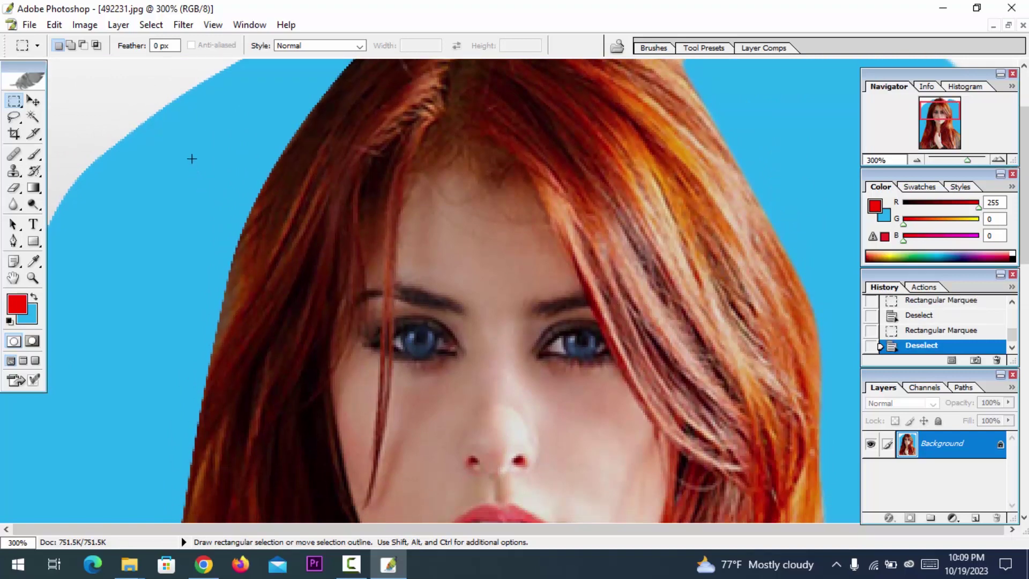
Inspect the upper hair edge on the image's left side for jaggedness, framing sections with the Rectangular Marquee
left_click_drag(276, 272, 276, 272)
left_click(138, 265)
left_click_drag(253, 187, 196, 291)
left_click(247, 200)
left_click_drag(145, 268, 242, 376)
left_click_drag(185, 180, 278, 280)
left_click_drag(247, 157, 310, 225)
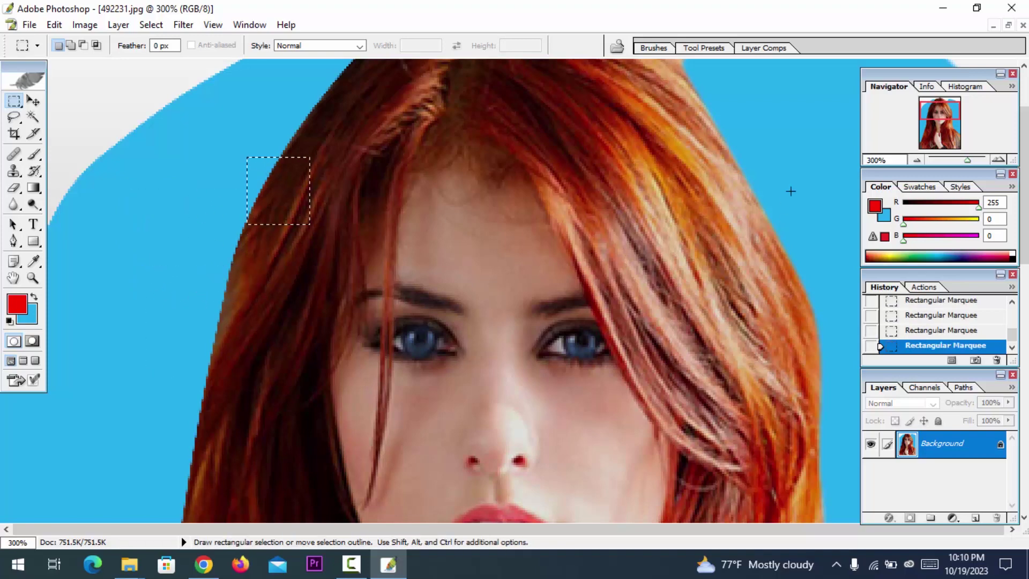
Check the smoothness of the hair edge on the image's right side down to mouth level, framing sections with the Rectangular Marquee
mouse_move(740, 135)
left_mouse_down()
mouse_move(821, 168)
mouse_move(821, 245)
left_mouse_up()
left_click_drag(777, 223, 824, 326)
left_click_drag(808, 245, 671, 173)
left_click(669, 198)
left_click_drag(821, 212, 753, 318)
scroll(764, 369, "down", 3)
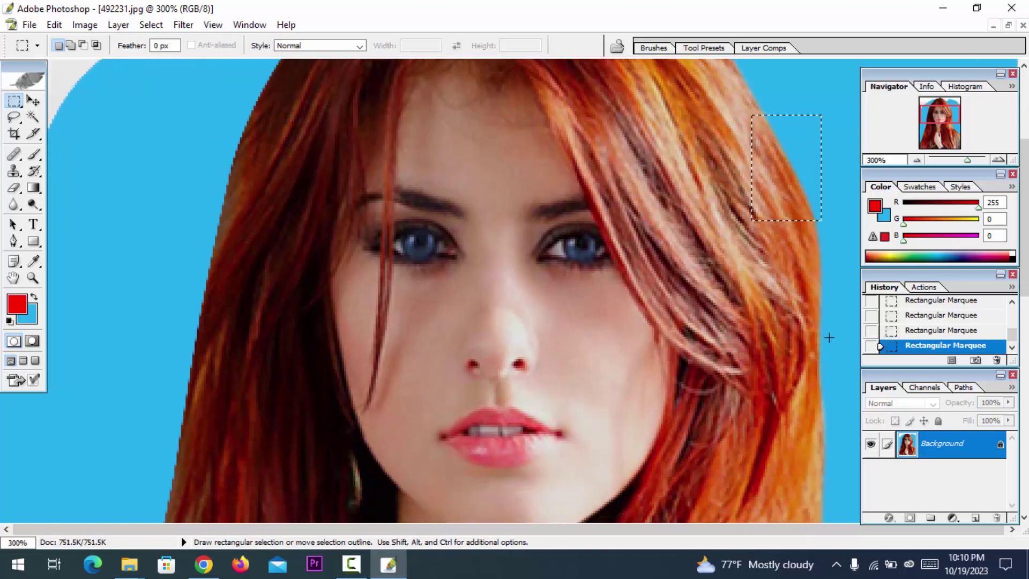
left_click_drag(828, 382, 768, 259)
scroll(752, 406, "down", 1)
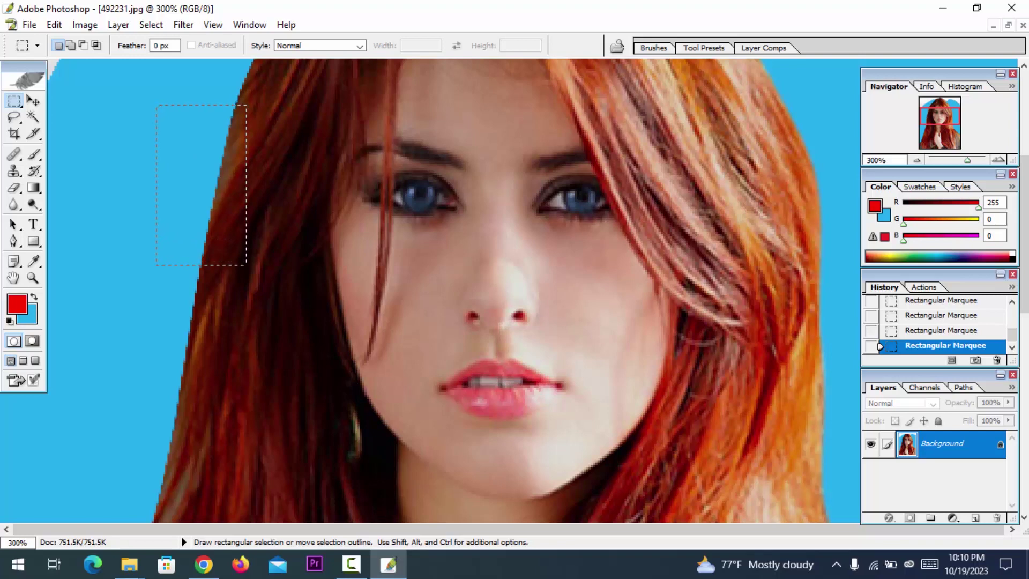
Inspect the hair edge on the image's left side from eye level to below the chin, framing sections with the Rectangular Marquee
left_click(143, 191)
left_click_drag(224, 351, 223, 355)
left_click(148, 380)
scroll(163, 339, "down", 5)
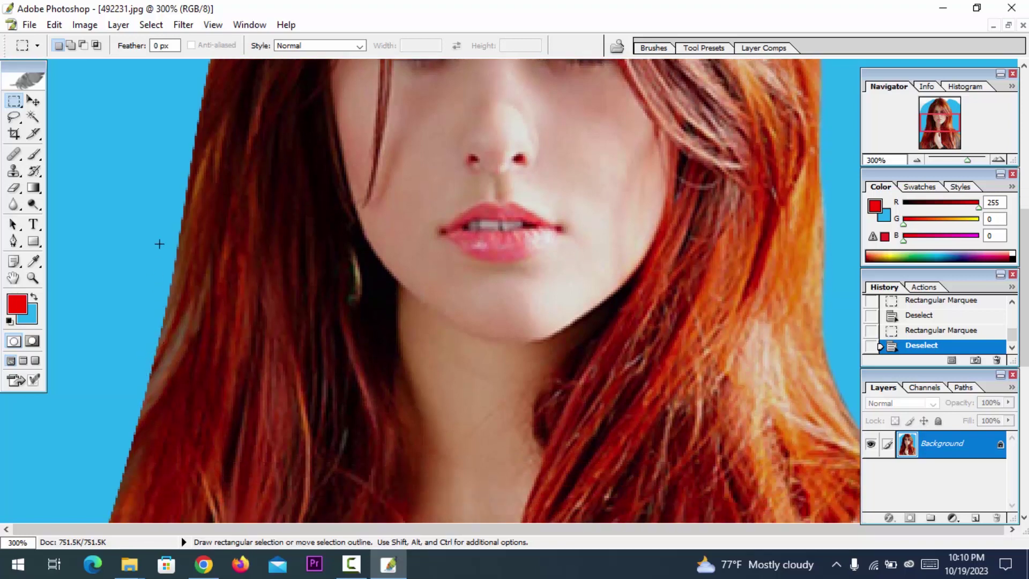
left_click_drag(281, 384, 289, 383)
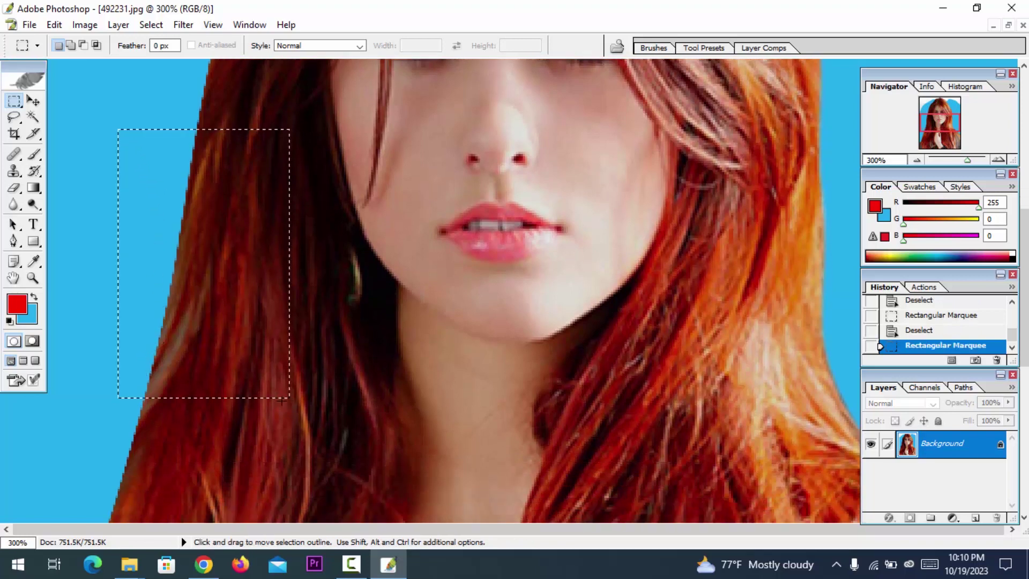
left_click(161, 275)
scroll(161, 286, "up", 2)
scroll(161, 286, "up", 9)
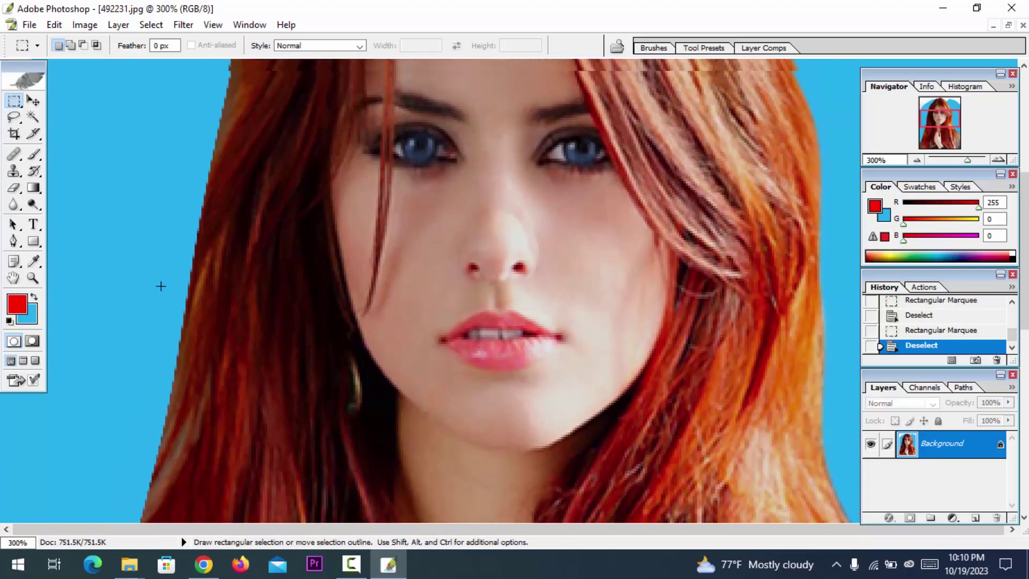
scroll(161, 291, "up", 1)
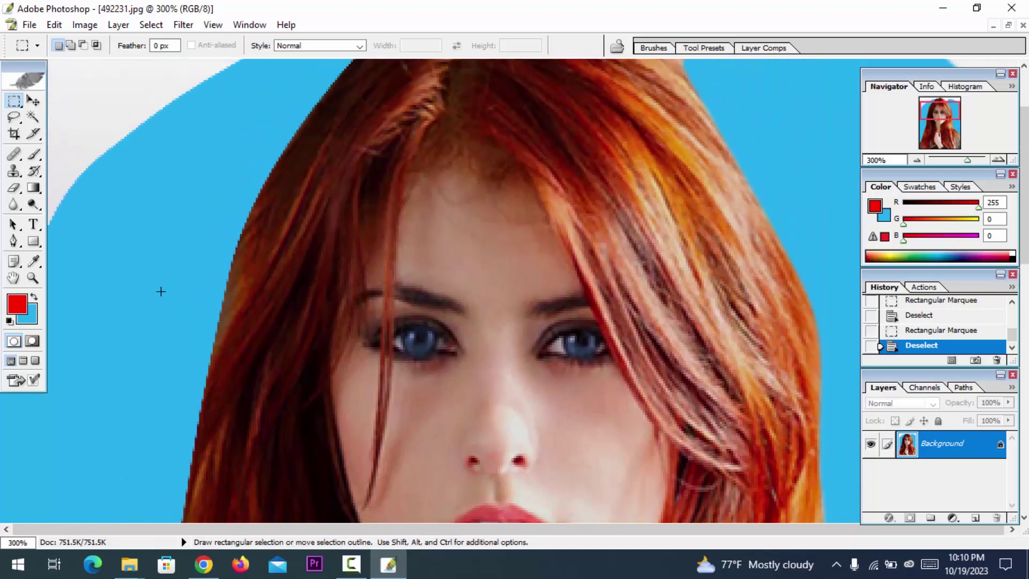
scroll(160, 295, "up", 3)
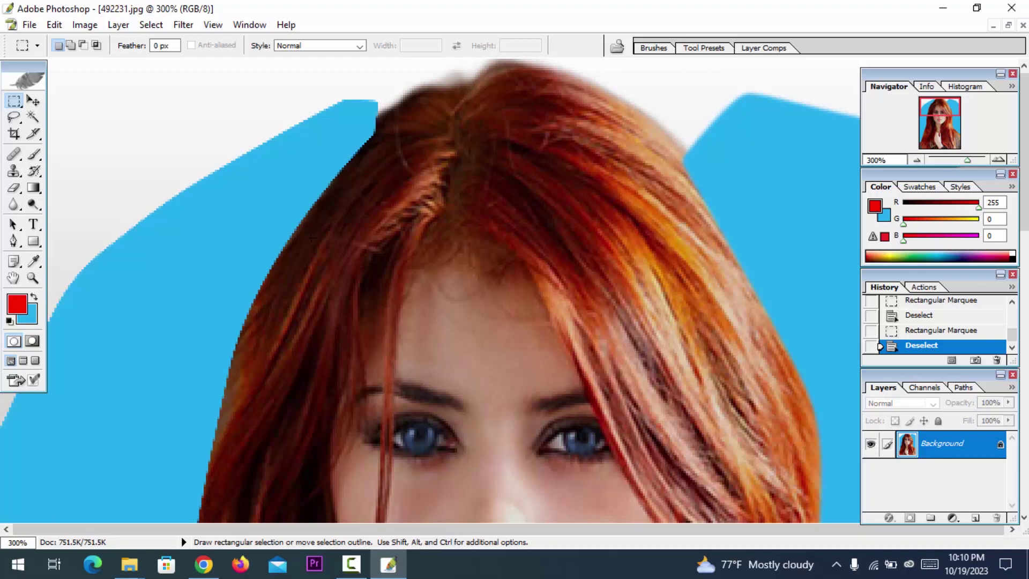
Examine the cut-out edges around the top of the head, framing the crown and both sides with the Rectangular Marquee
left_click_drag(740, 97, 367, 356)
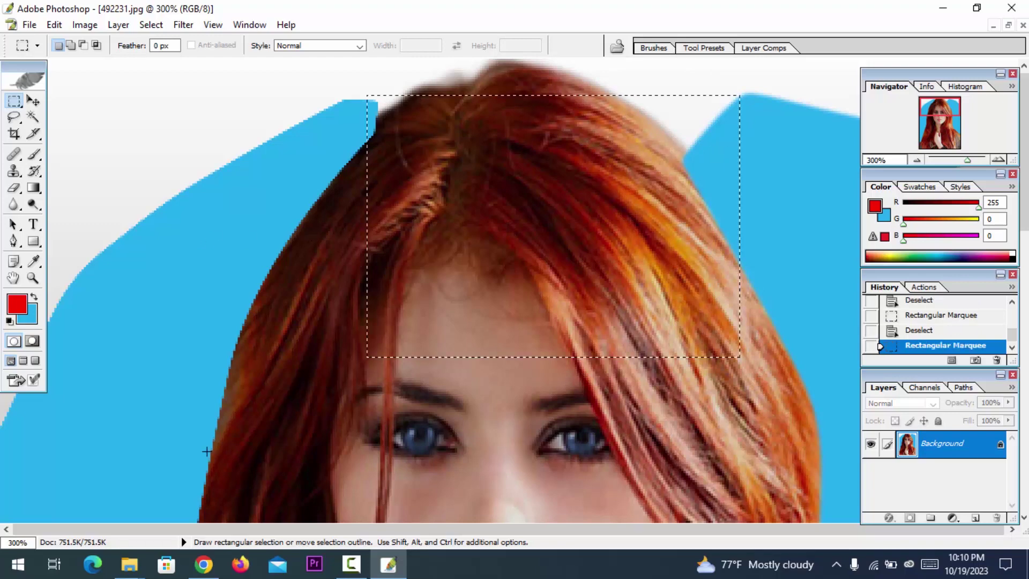
left_click_drag(245, 134, 353, 359)
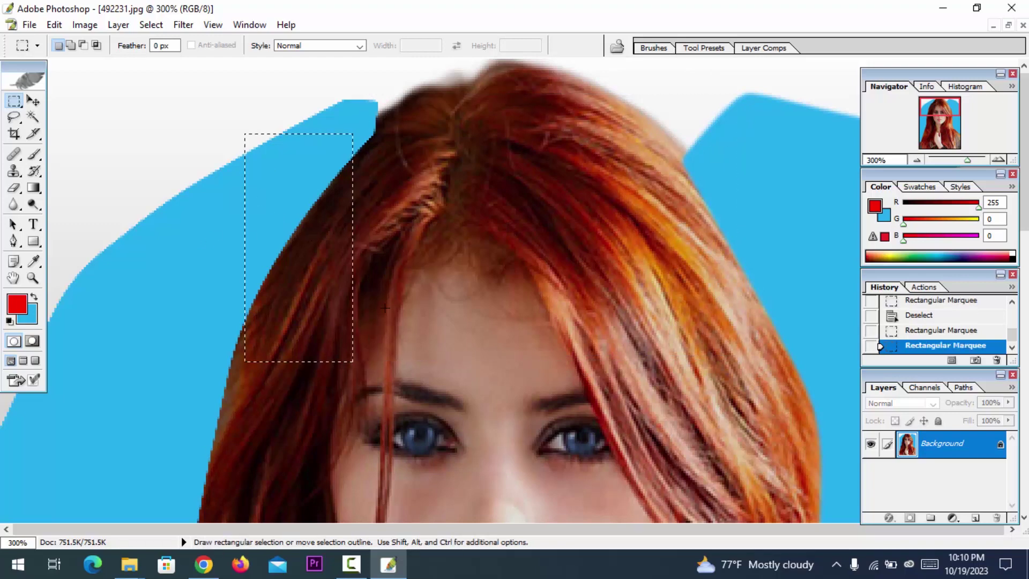
left_click(422, 208)
left_click_drag(387, 177, 407, 193)
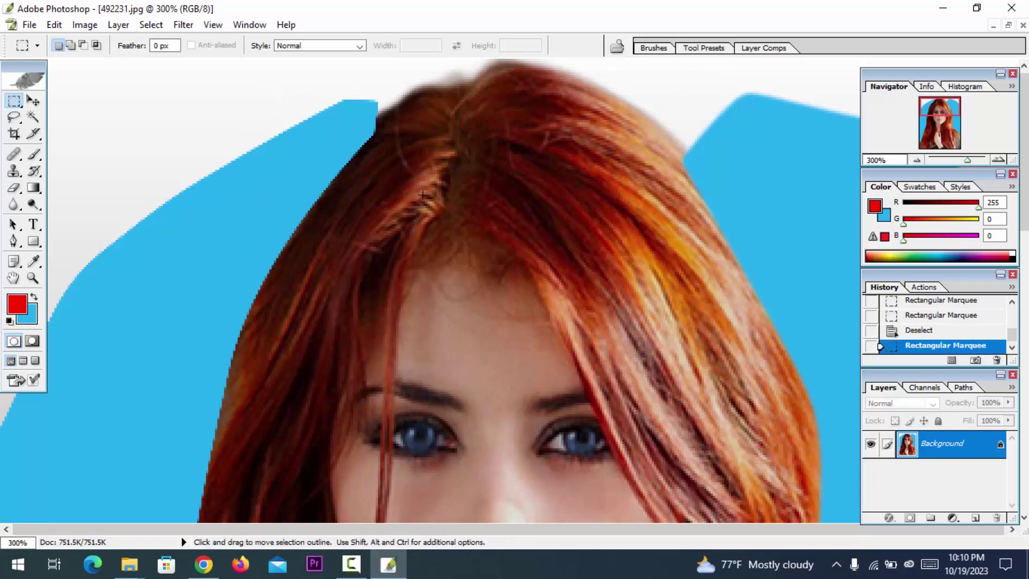
left_click_drag(450, 71, 781, 264)
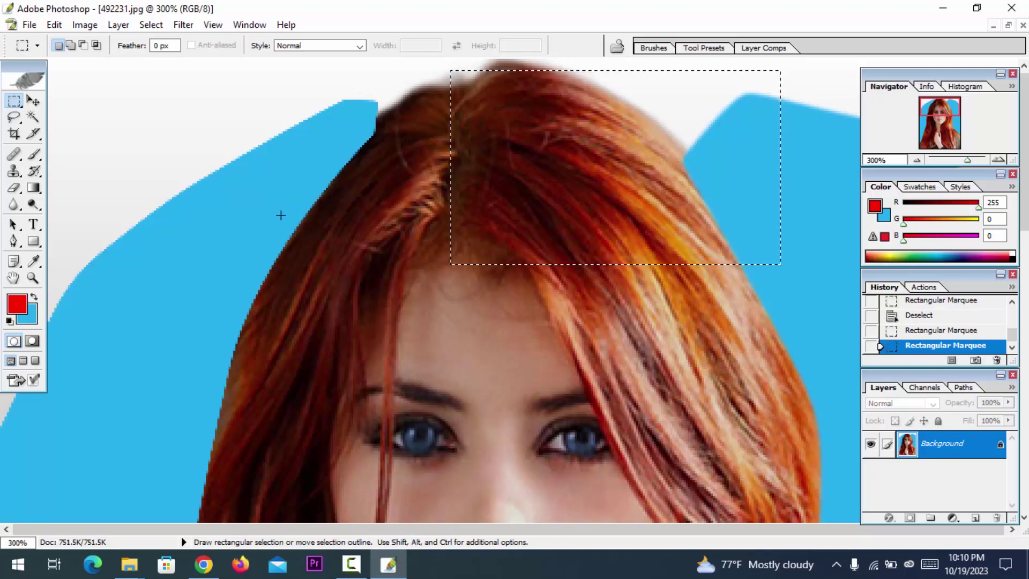
Clear the selection and compare the hair edges on both sides from chin to crown, framing the upper sections with the Rectangular Marquee
left_click(239, 221)
scroll(257, 240, "down", 3)
scroll(268, 264, "down", 5)
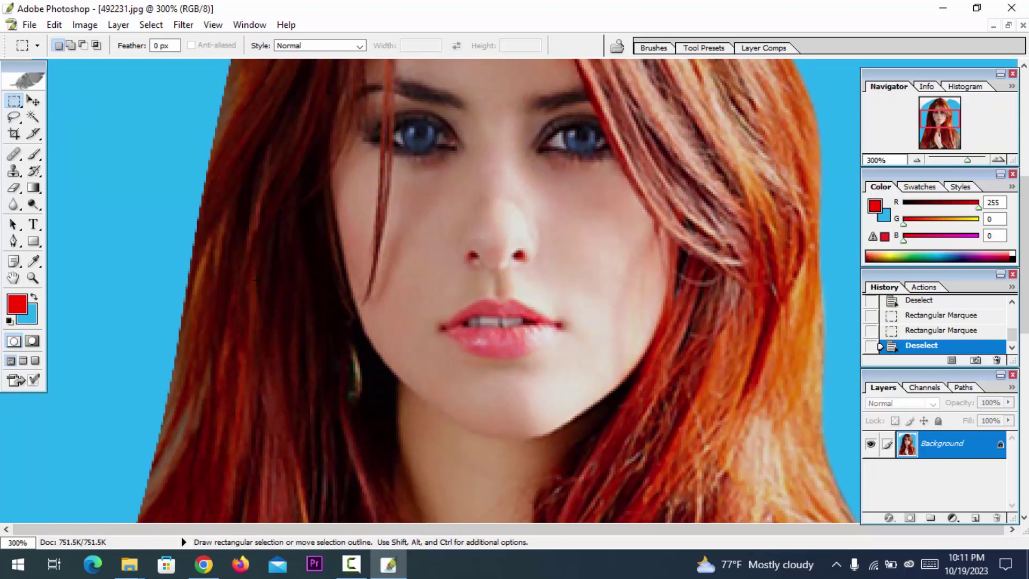
scroll(255, 279, "up", 3)
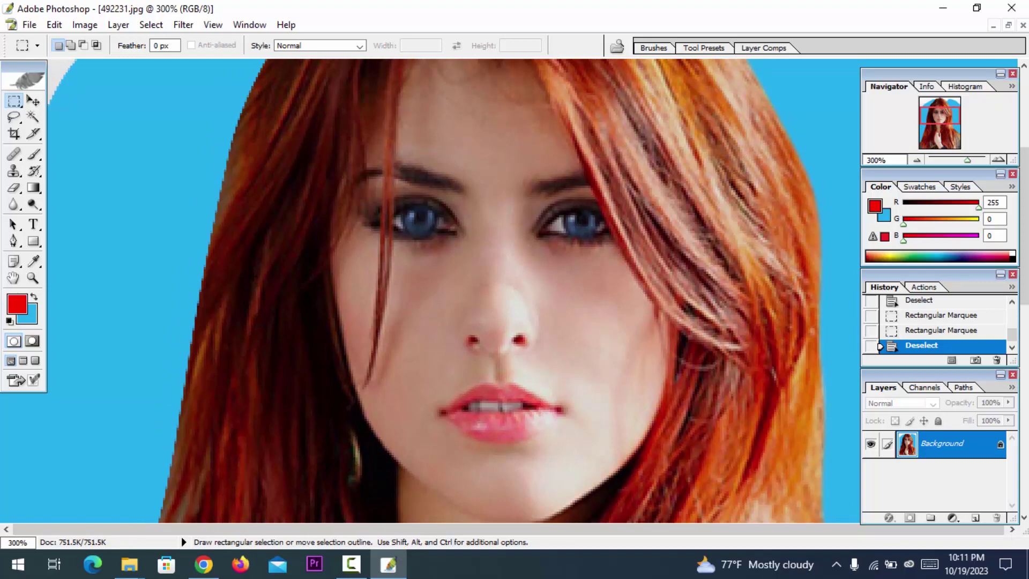
scroll(250, 275, "up", 2)
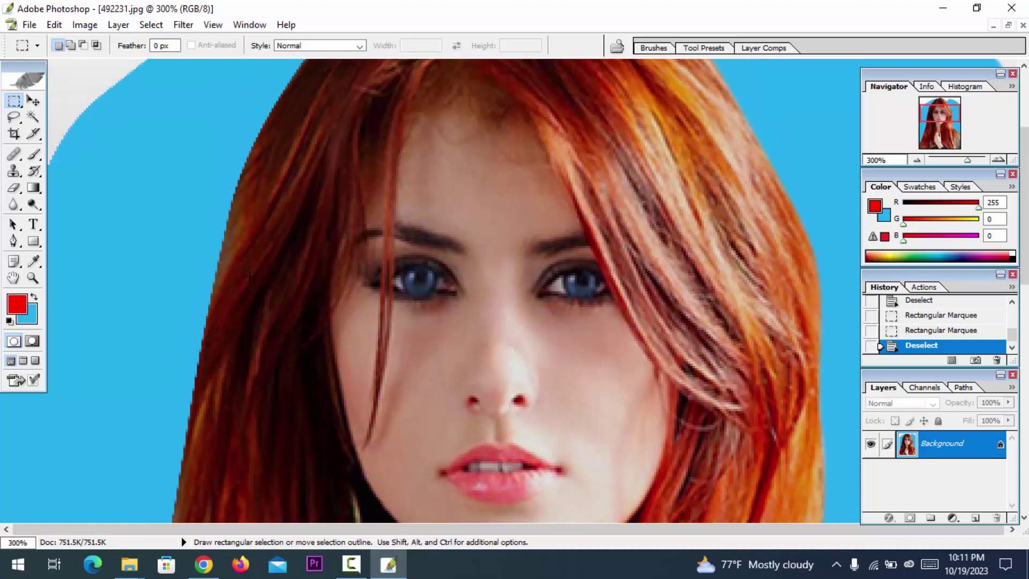
scroll(250, 276, "up", 2)
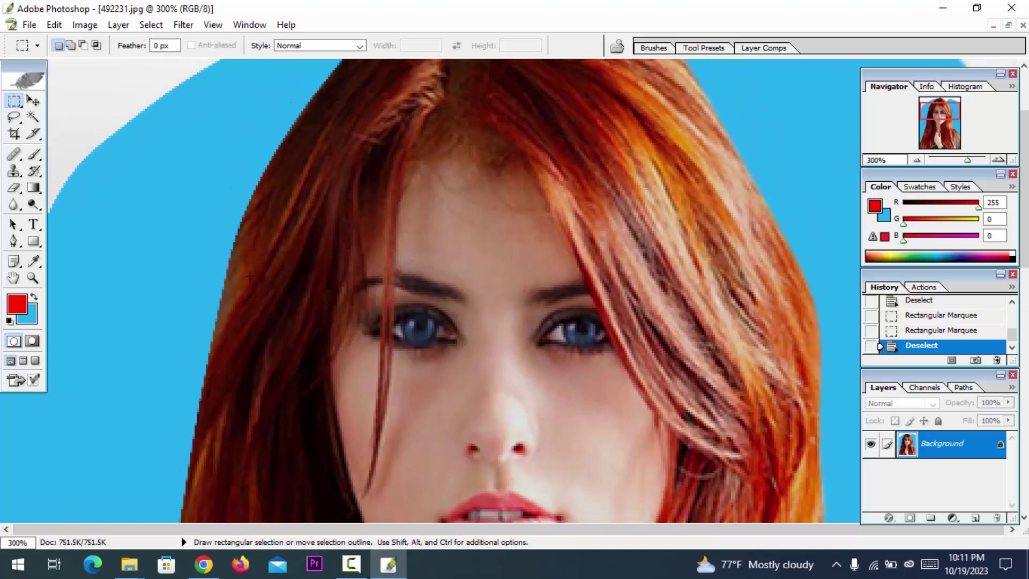
scroll(249, 277, "up", 4)
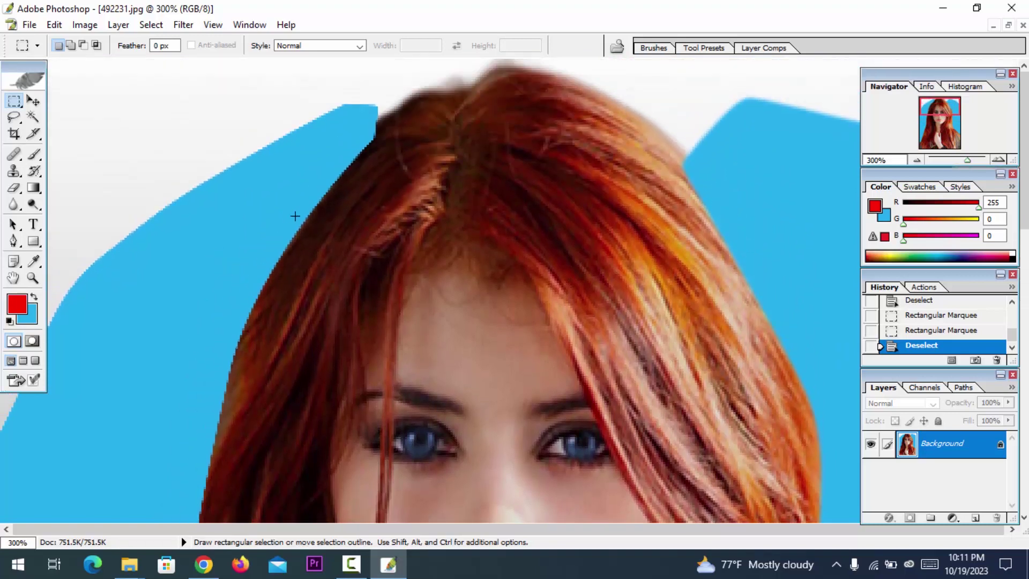
left_click_drag(295, 197, 308, 301)
left_click_drag(742, 113, 614, 295)
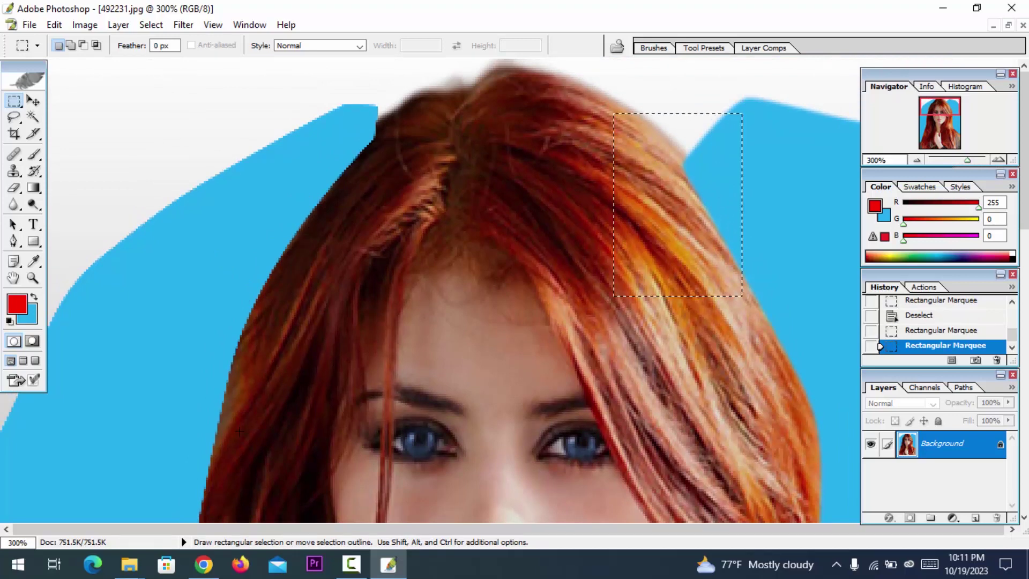
left_click(351, 564)
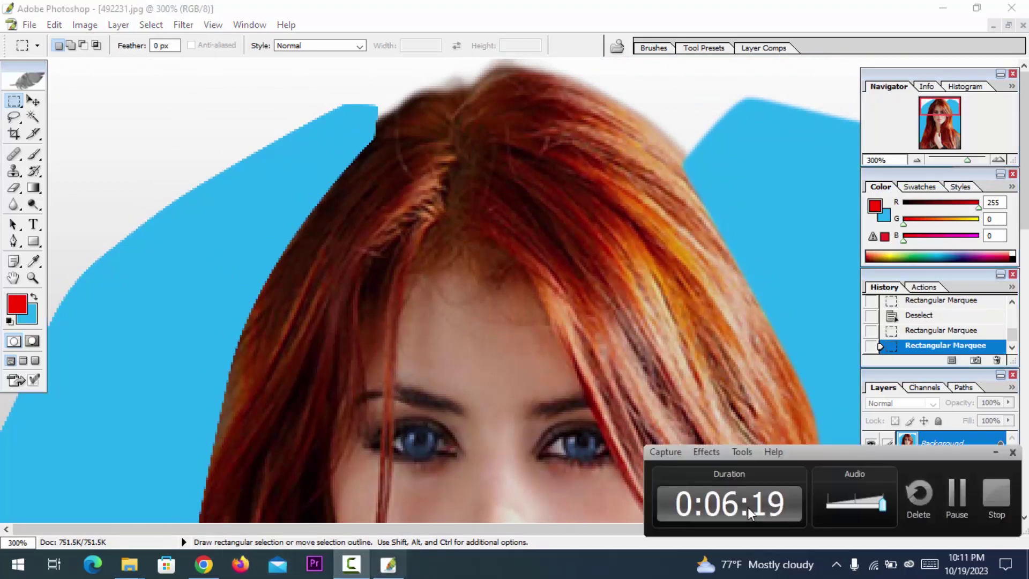